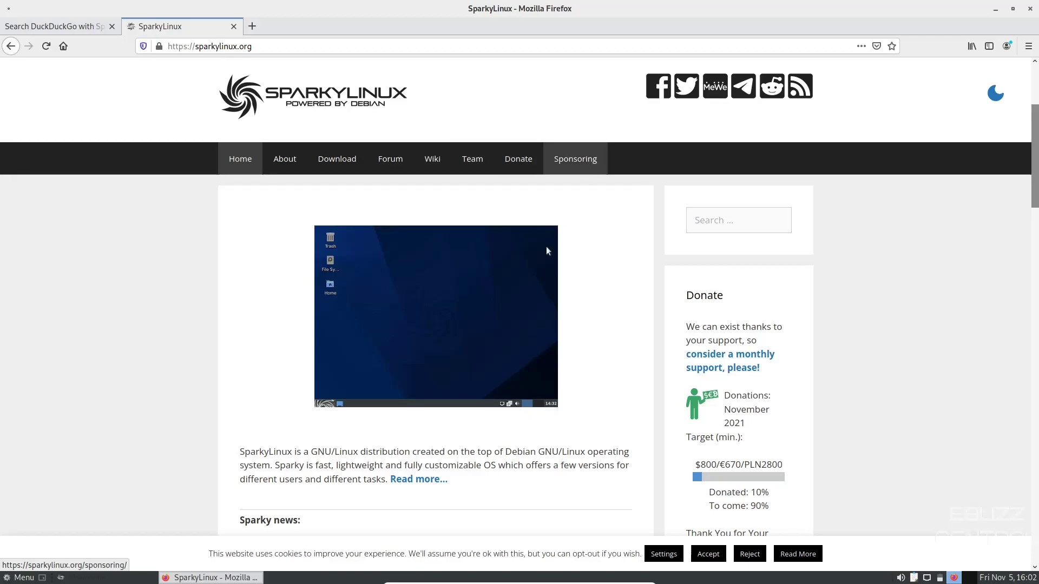
Scroll through the Sparky news on the homepage, then go to the SparkyLinux Download page.
scroll(533, 295, "down", 3)
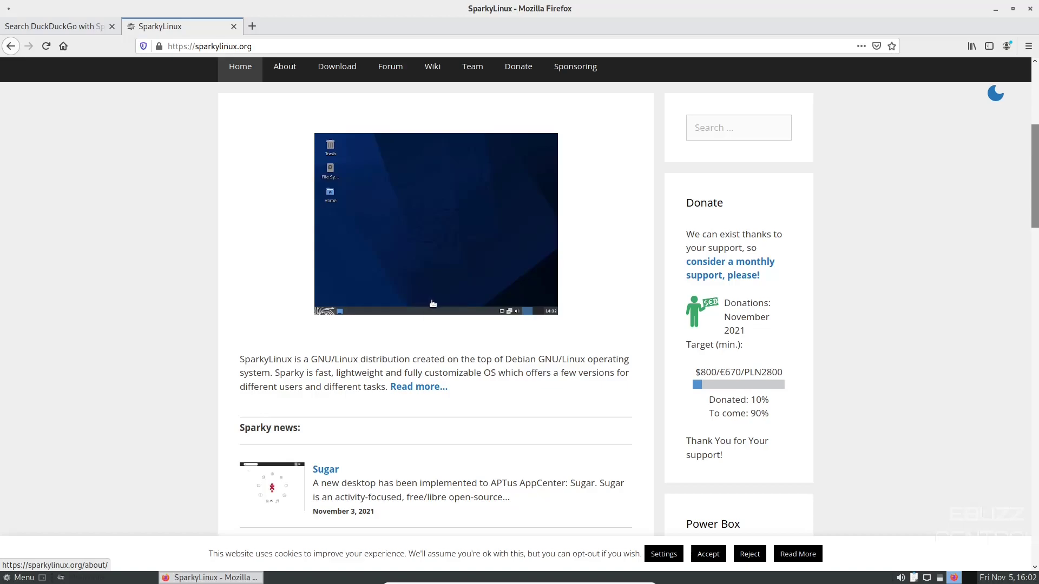
scroll(436, 309, "down", 6)
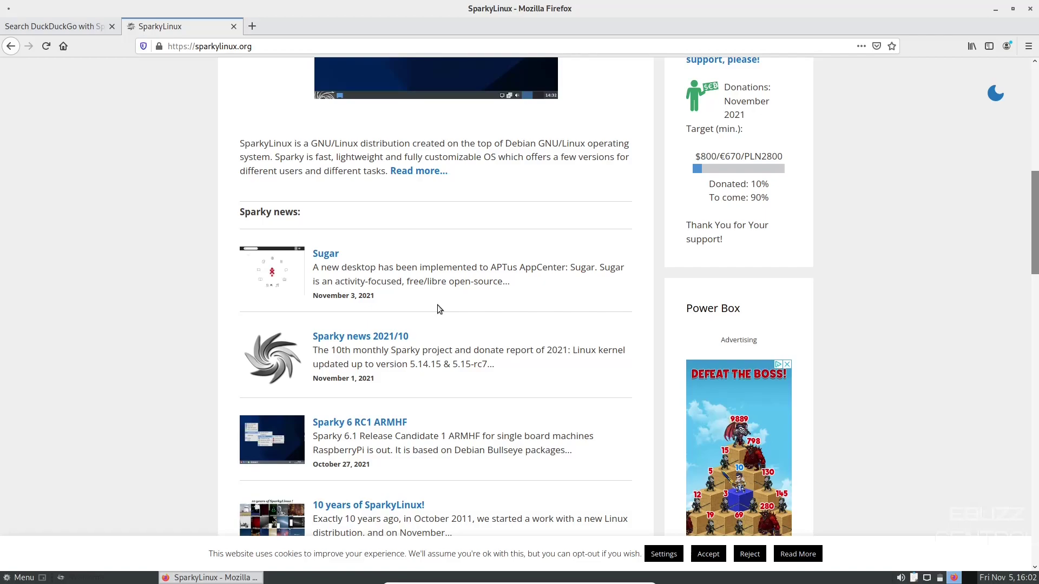
scroll(454, 302, "down", 2)
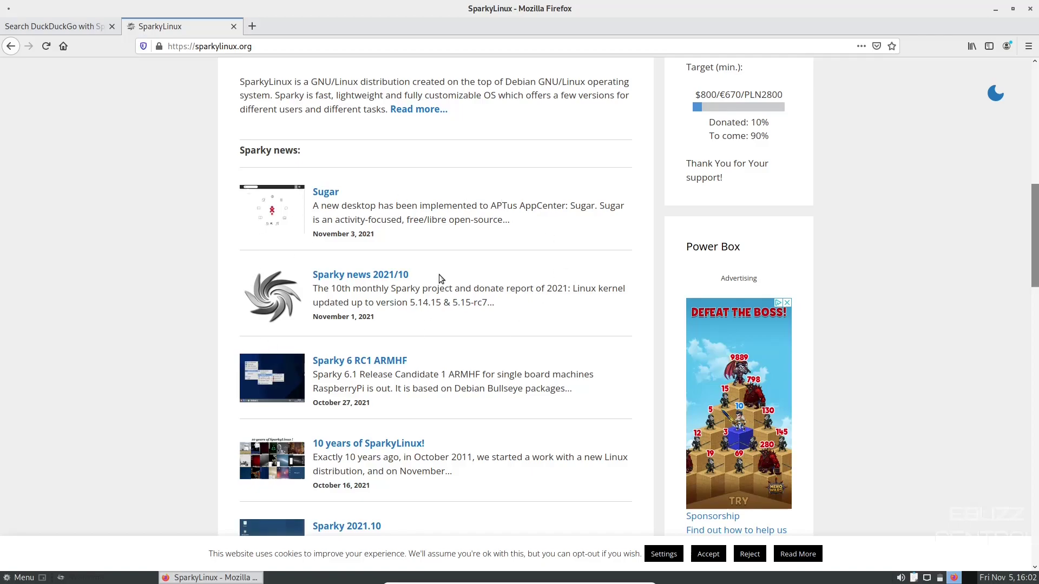
scroll(459, 274, "down", 1)
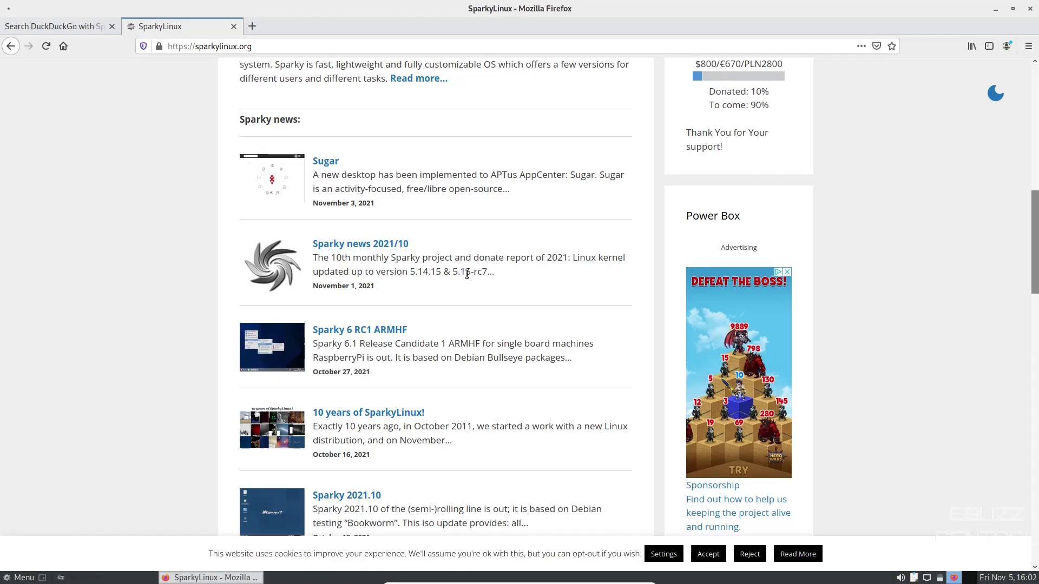
scroll(466, 276, "down", 8)
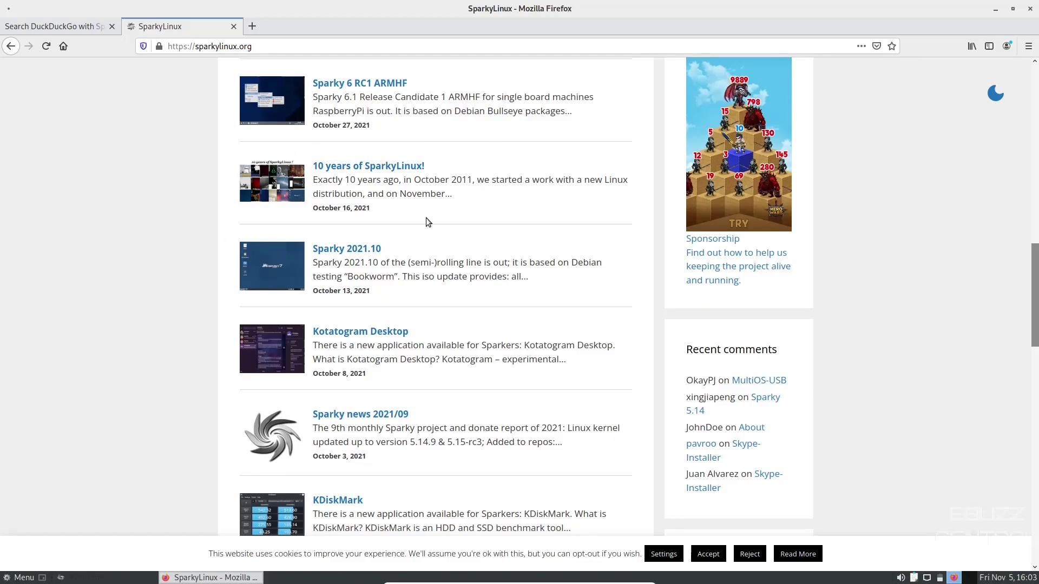
scroll(452, 169, "up", 13)
scroll(470, 177, "up", 11)
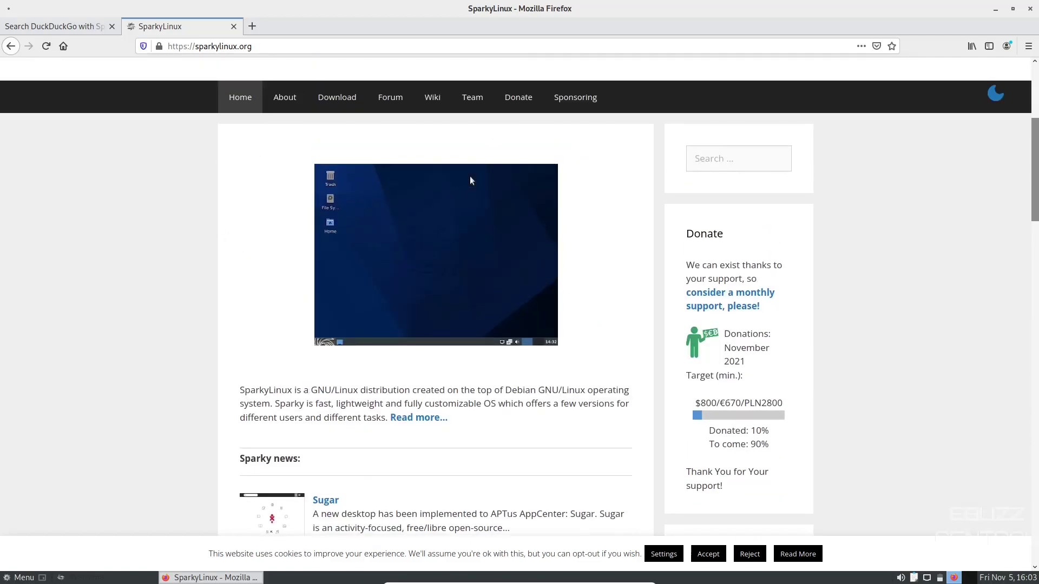
left_click(342, 252)
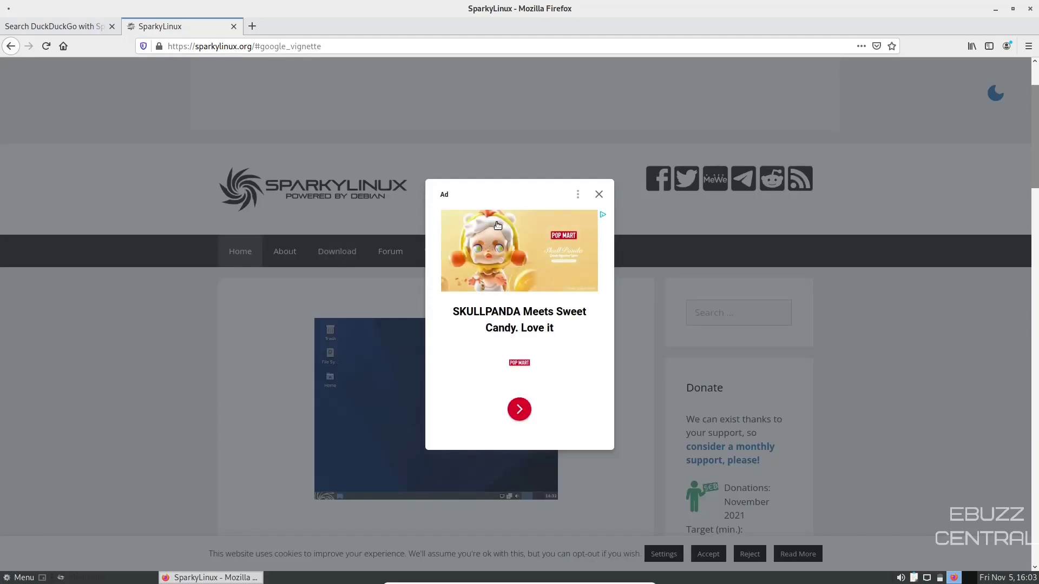
Dismiss the full-page advertisement and browse the SparkyLinux forum index.
left_click(599, 195)
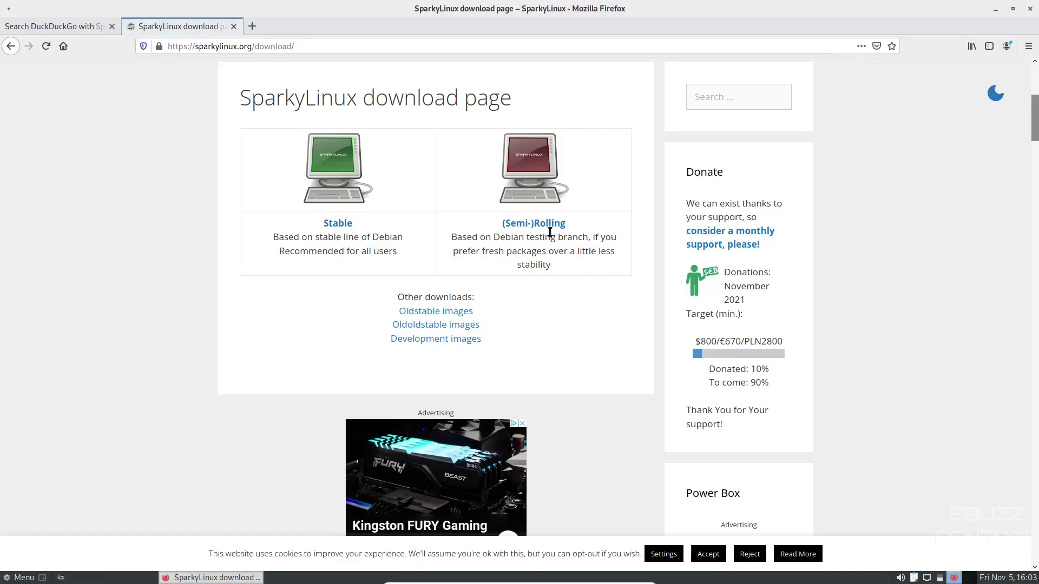
scroll(551, 234, "up", 3)
left_click(398, 225)
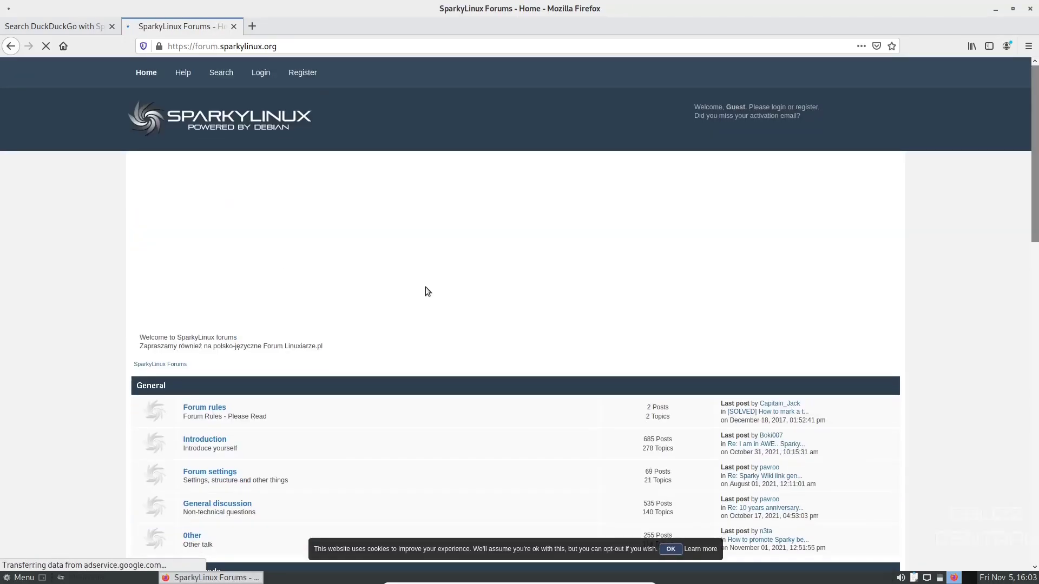
scroll(418, 315, "down", 5)
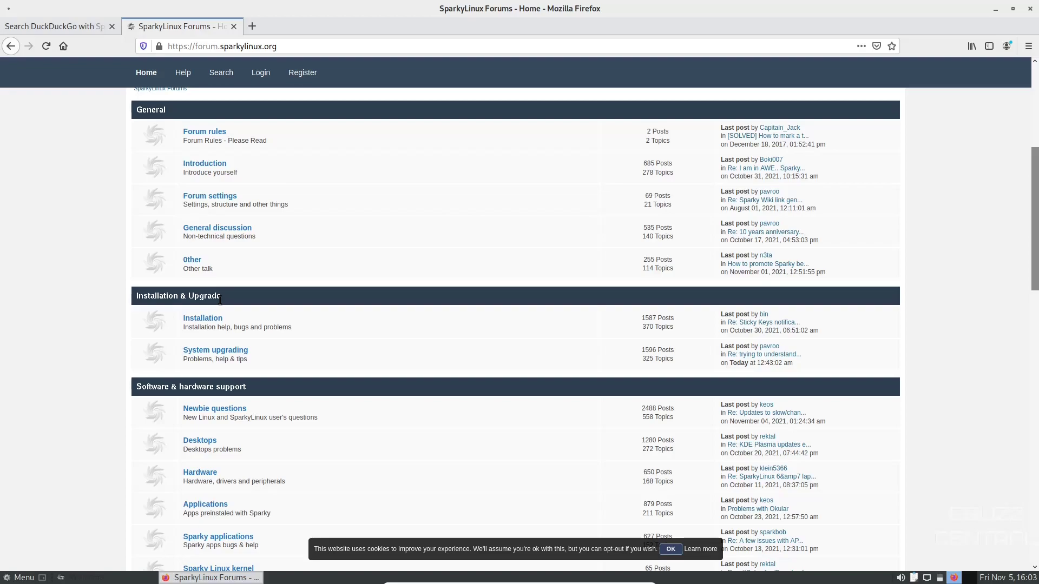
scroll(266, 312, "up", 4)
scroll(265, 313, "up", 1)
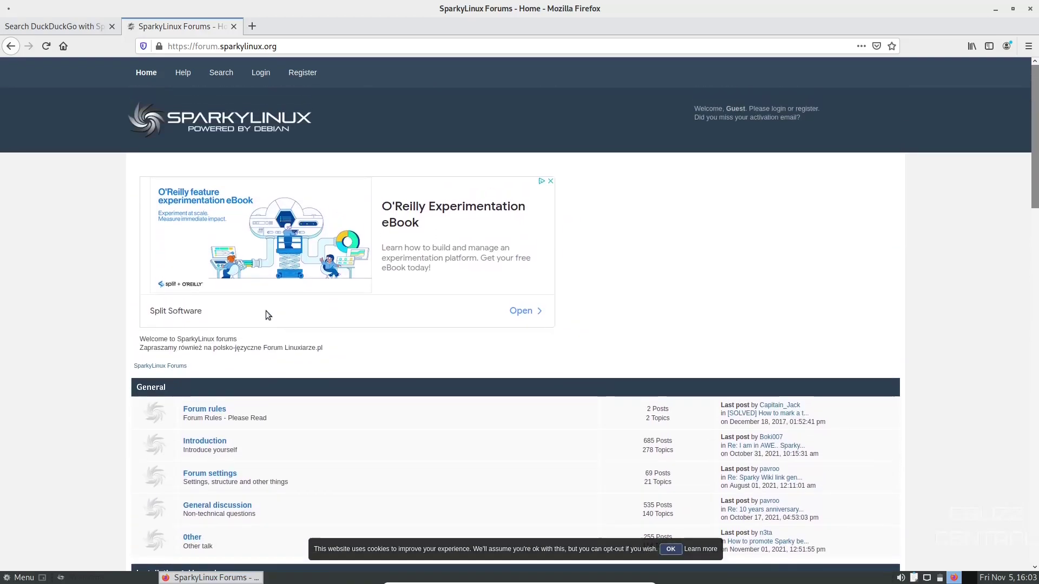
Return to the download page, close its tab, and close Firefox.
left_click(11, 46)
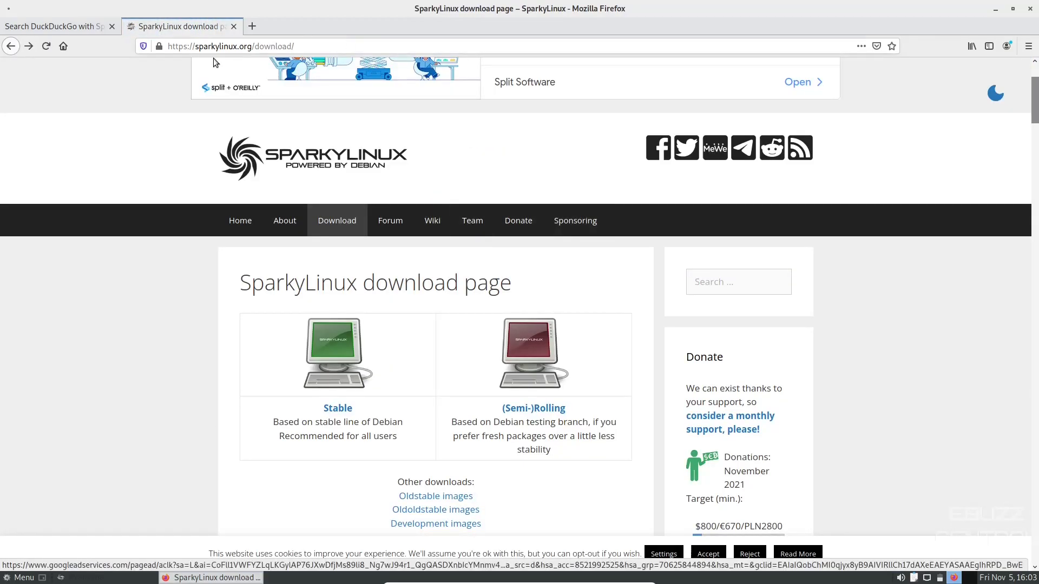
left_click(233, 26)
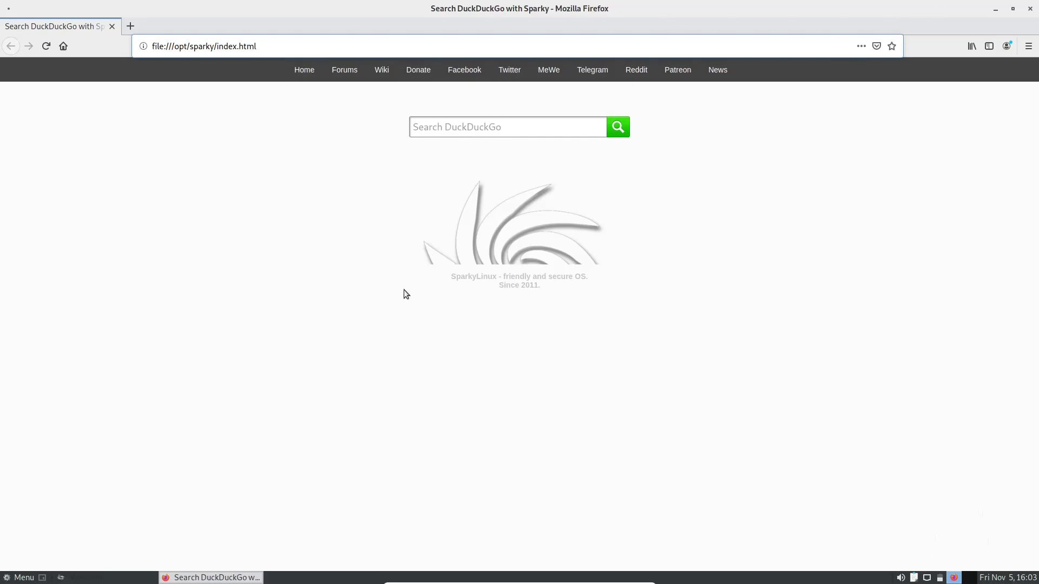
left_click(1030, 9)
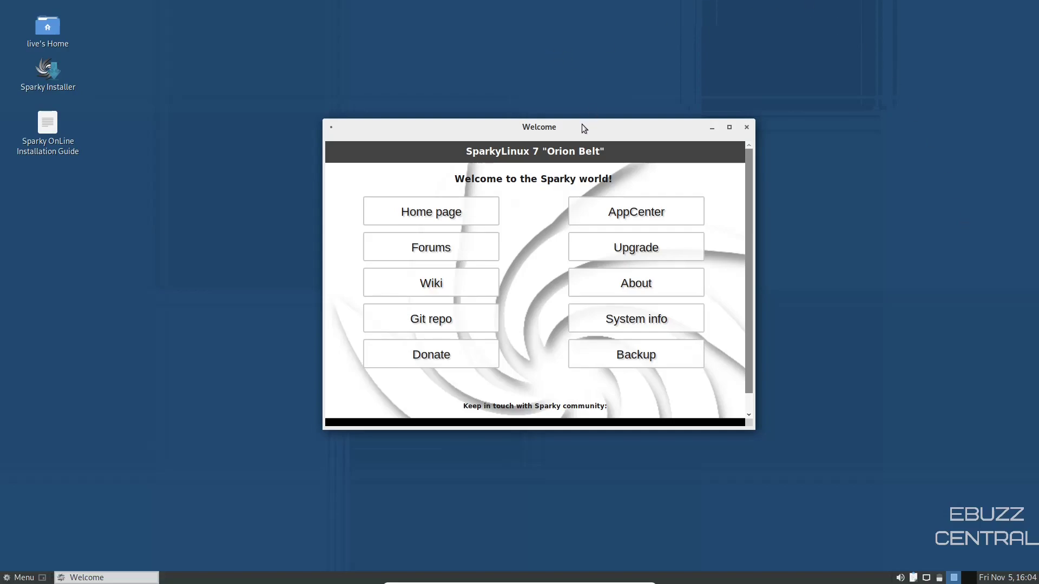
mouse_move(583, 127)
left_mouse_down()
mouse_move(594, 116)
mouse_move(592, 132)
left_mouse_up()
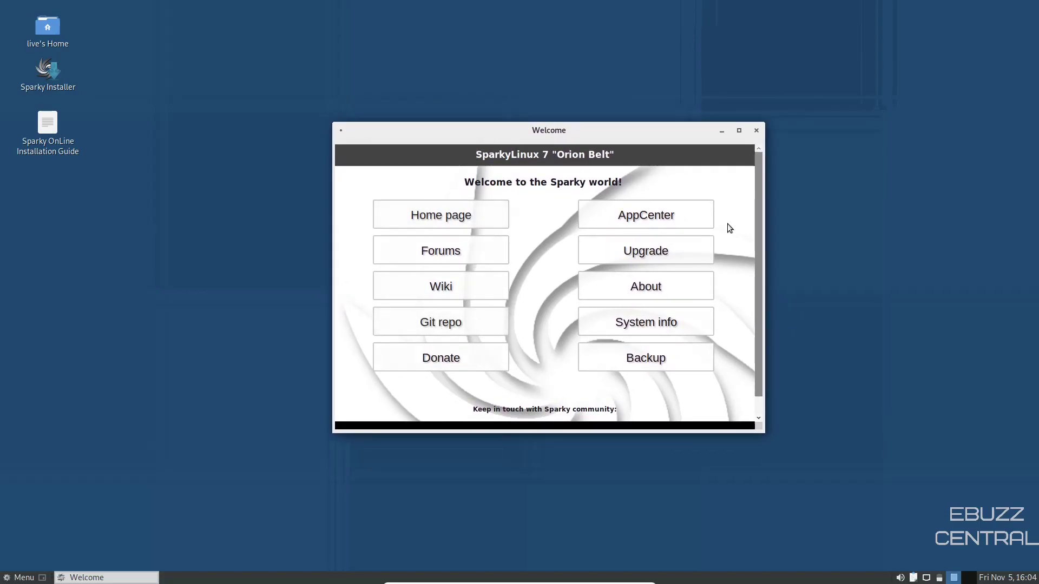
left_click(663, 321)
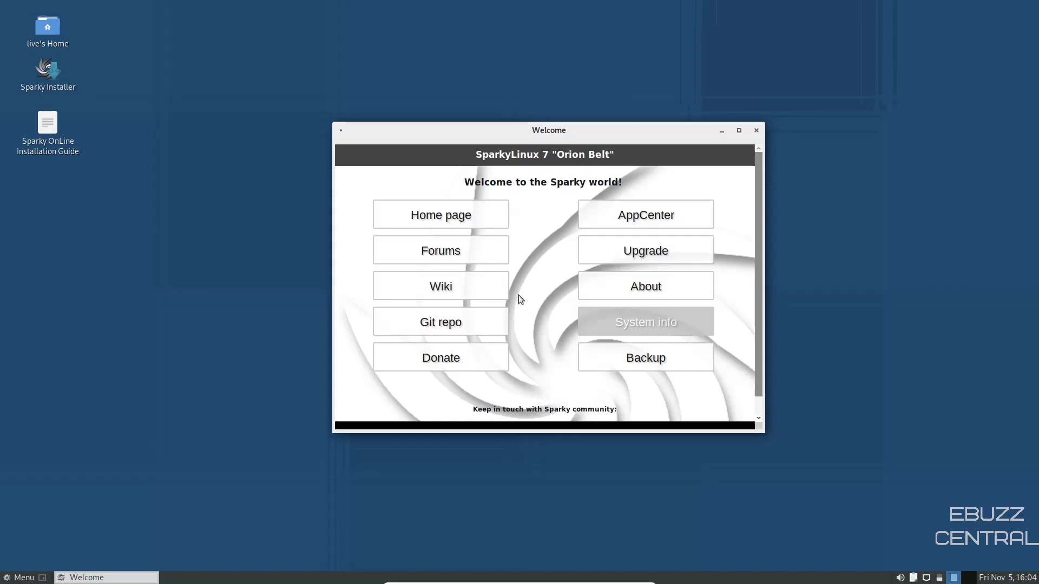
left_click(448, 216)
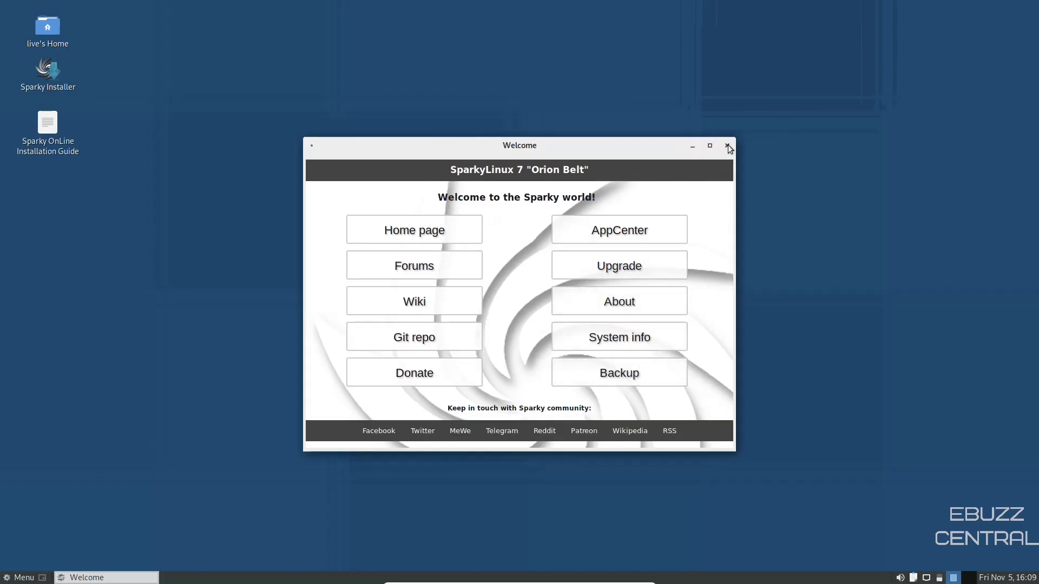
Close the Welcome window and bring up the bottom panel's Properties.
left_click(729, 145)
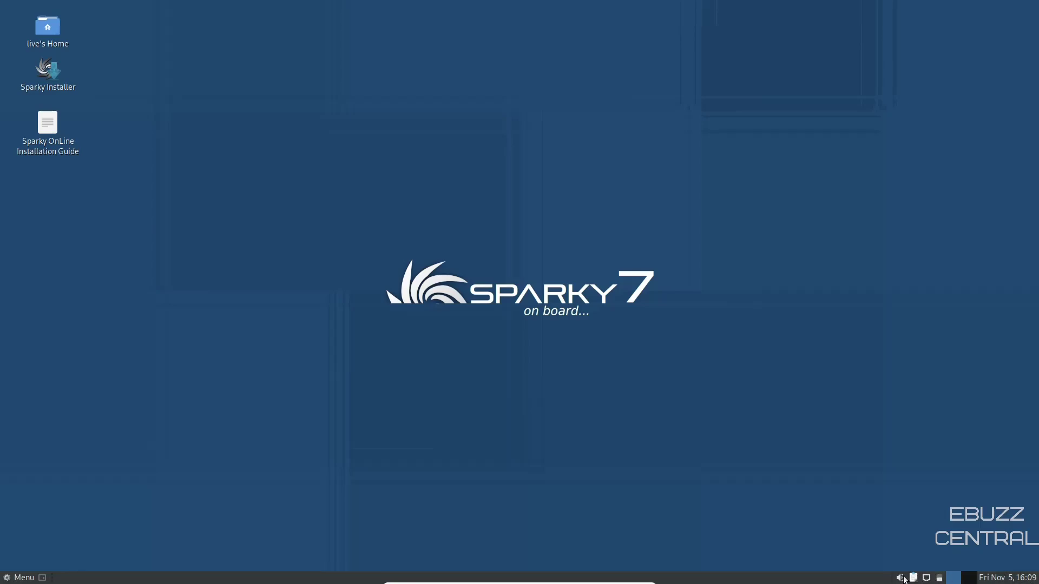
right_click(753, 579)
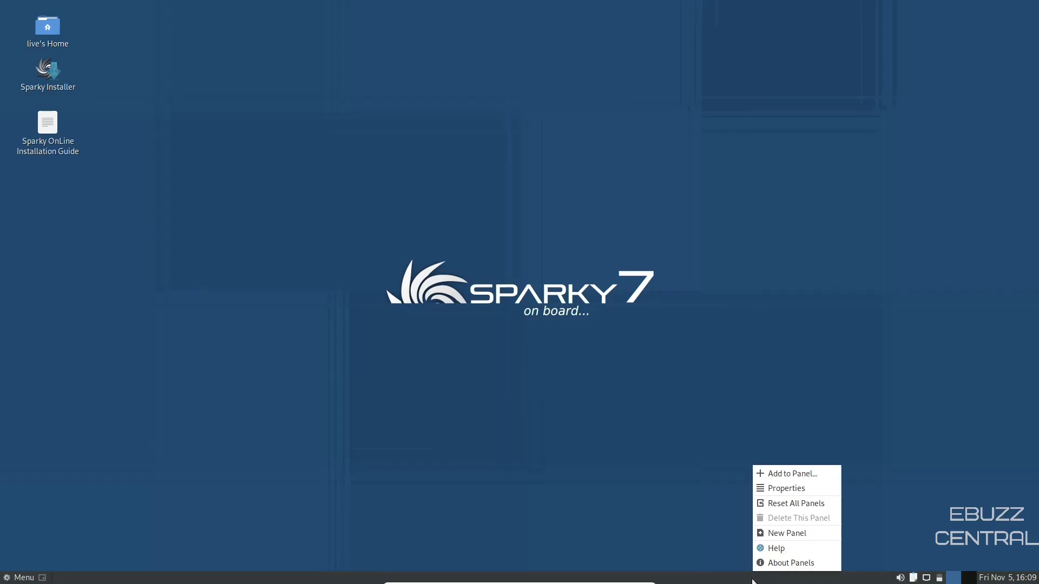
left_click(786, 489)
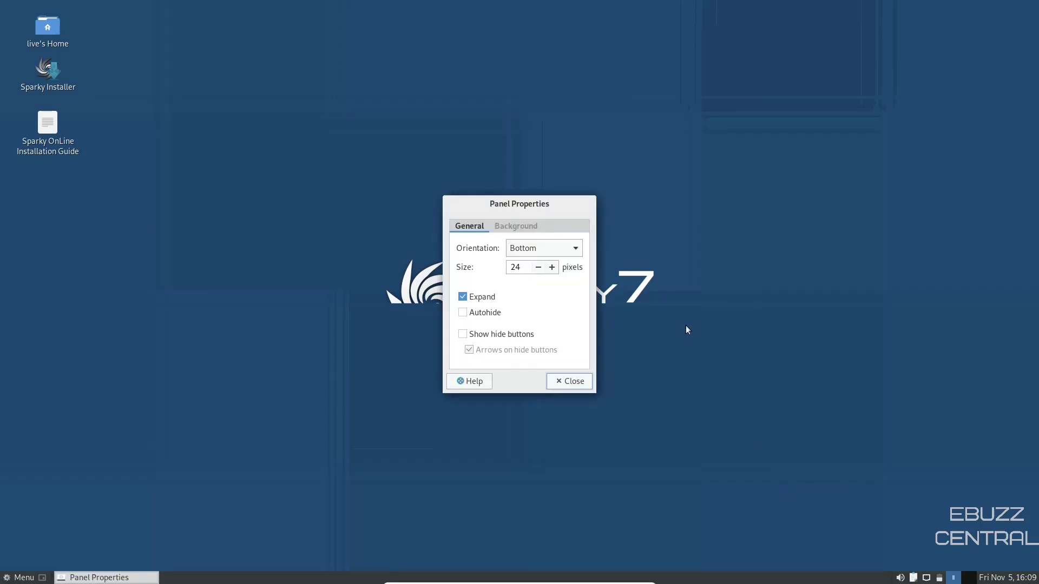
Raise the bottom panel size from 24 to 34 pixels, keeping the system theme background.
left_click(551, 267)
left_click(552, 267)
left_click(552, 268)
left_click(552, 267)
left_click(551, 267)
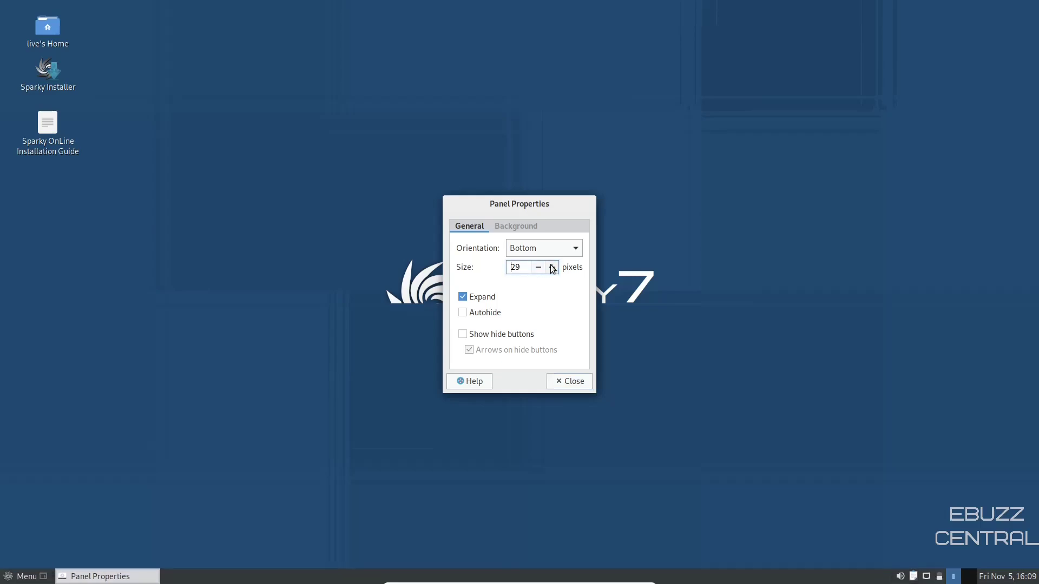
left_click(552, 268)
left_click(552, 267)
left_click(552, 268)
left_click(552, 267)
left_click(552, 267)
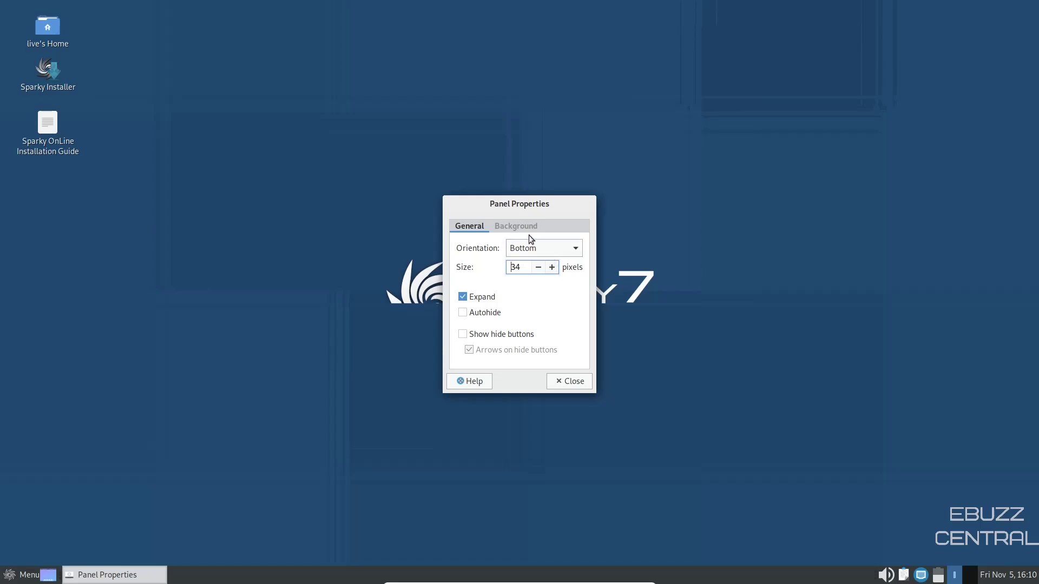
left_click(515, 226)
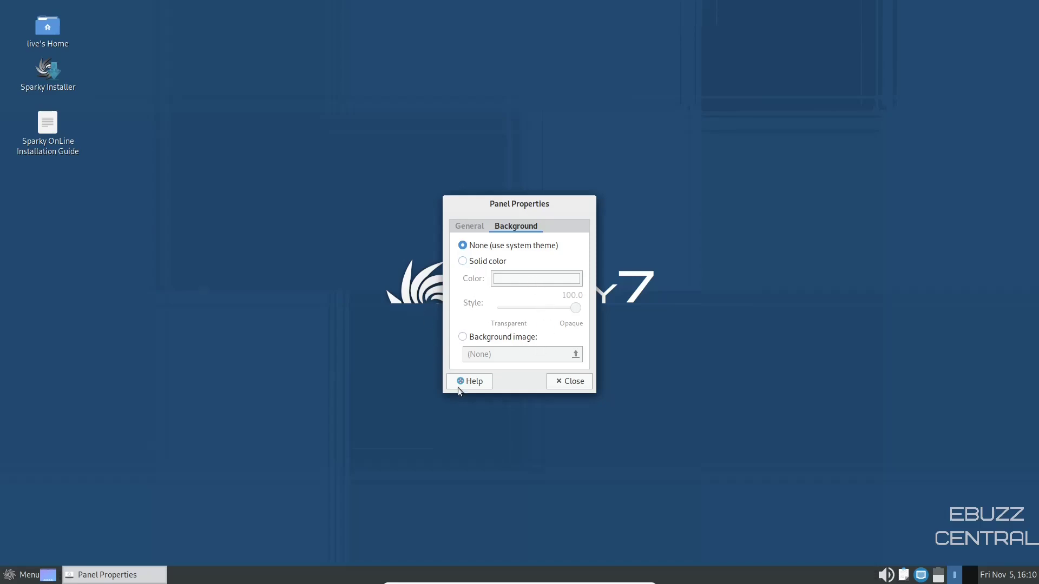
left_click(573, 382)
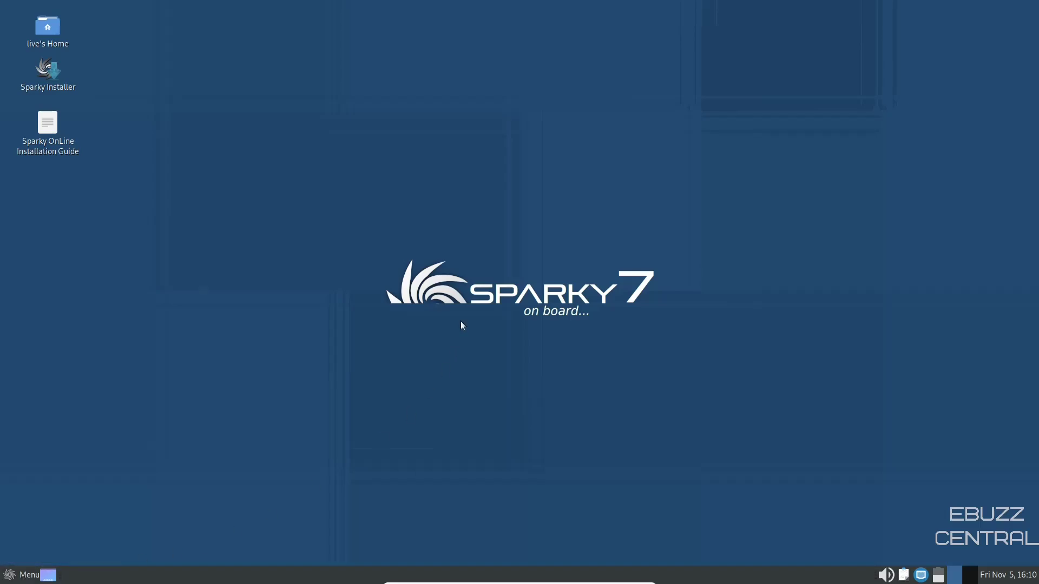
Try the city night and galaxy wallpapers, then restore the blue Sparky 7 wallpaper.
right_click(535, 237)
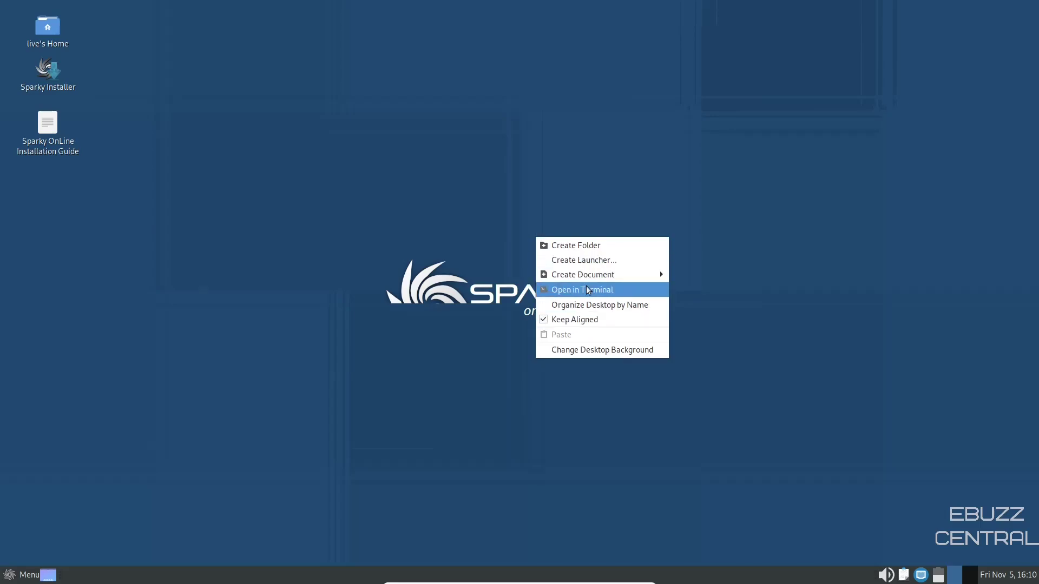
left_click(602, 350)
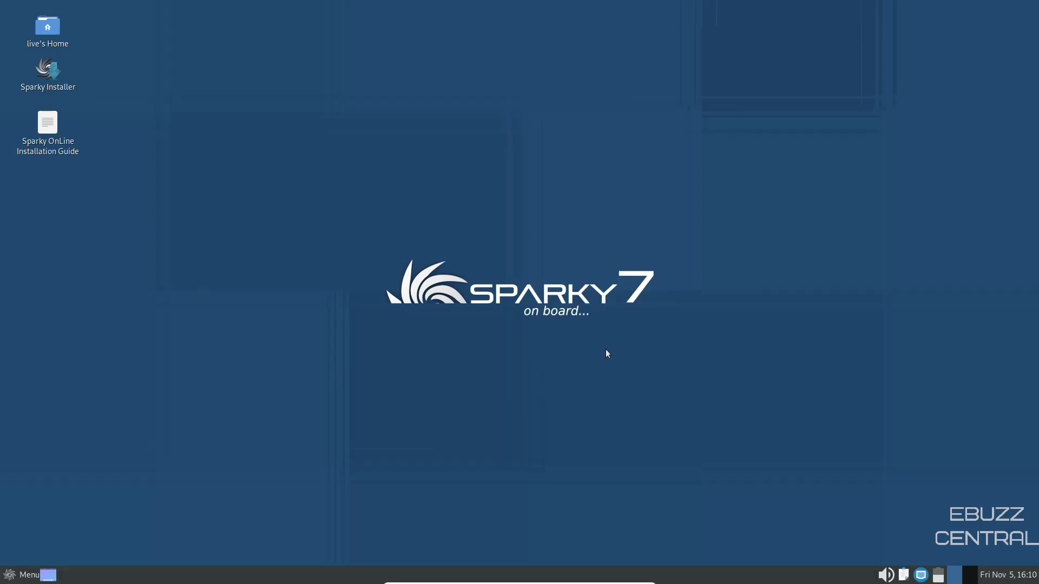
left_click_drag(337, 93, 630, 116)
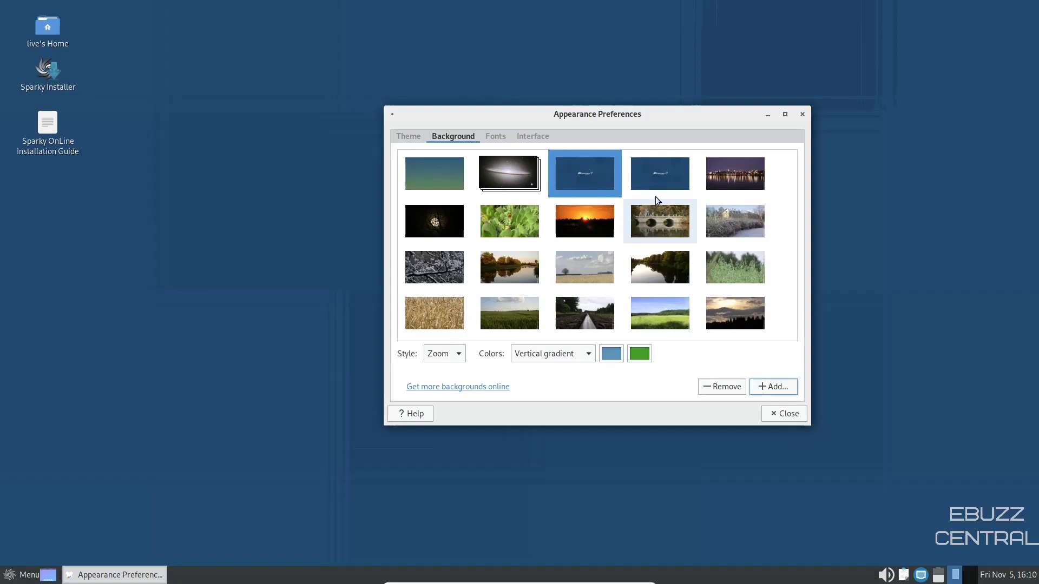
left_click(595, 174)
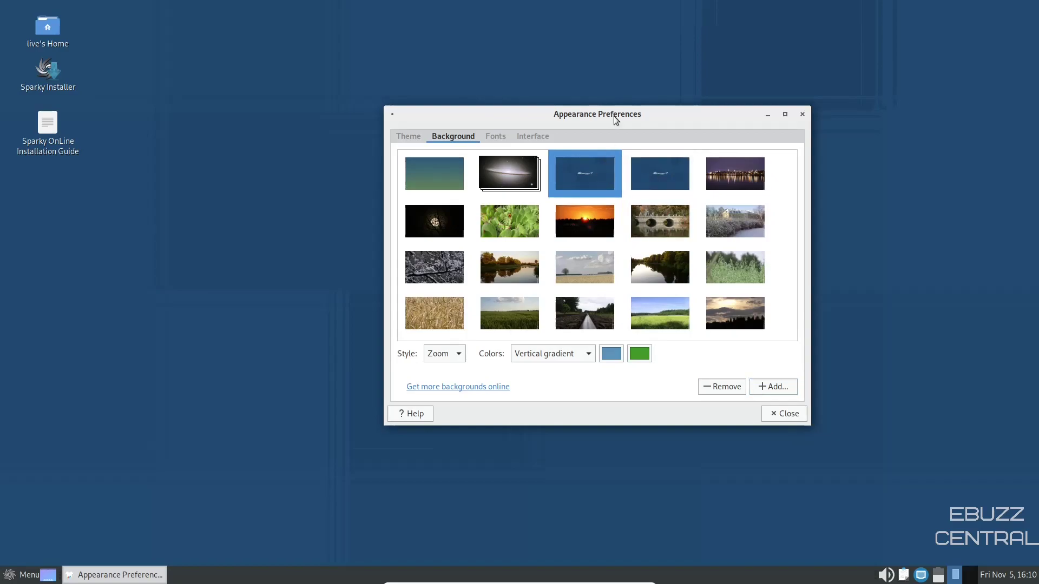
left_click(728, 171)
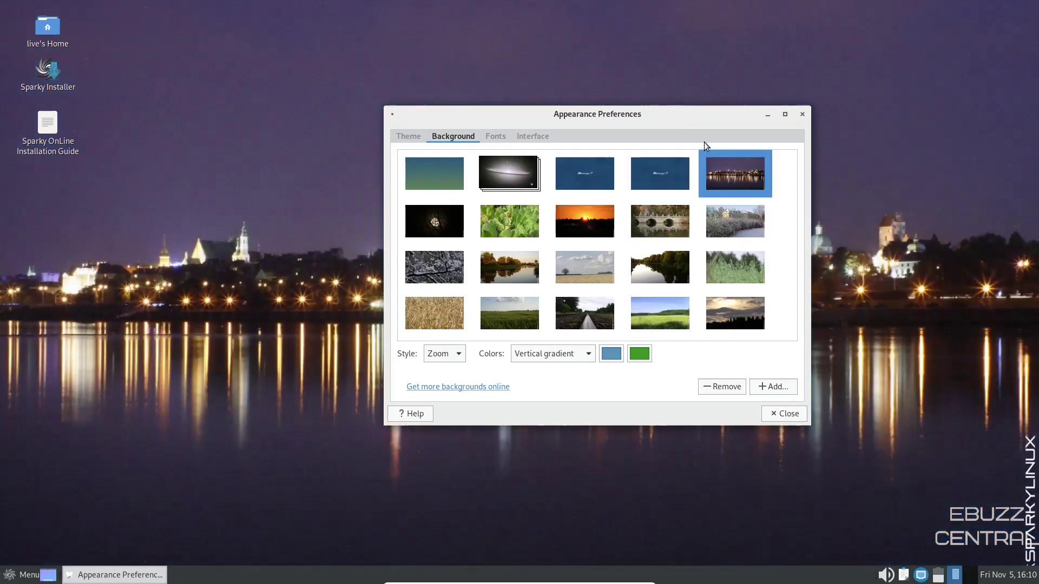
mouse_move(688, 119)
left_mouse_down()
mouse_move(771, 308)
mouse_move(686, 139)
left_mouse_up()
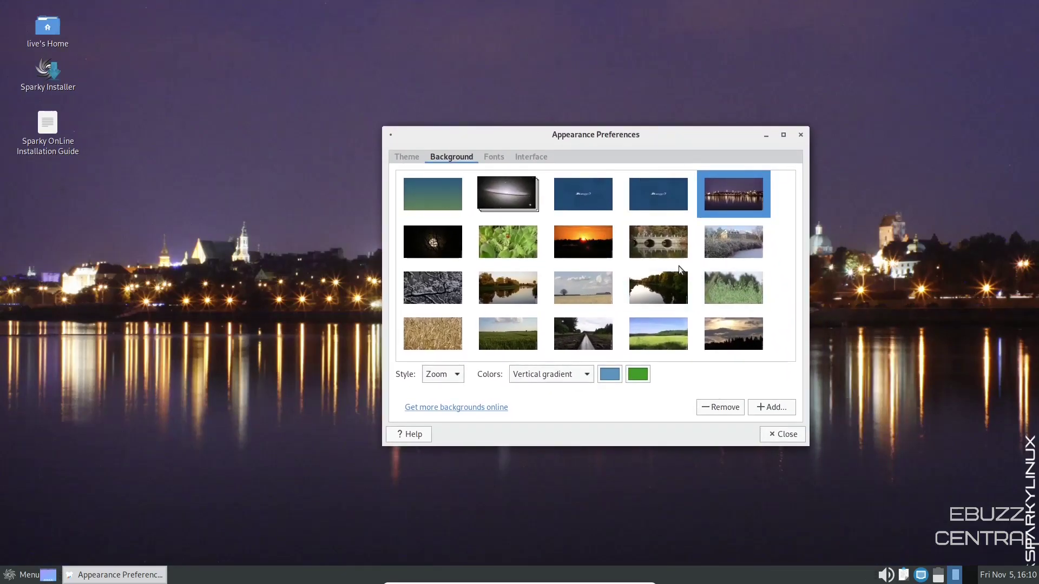
left_click(509, 194)
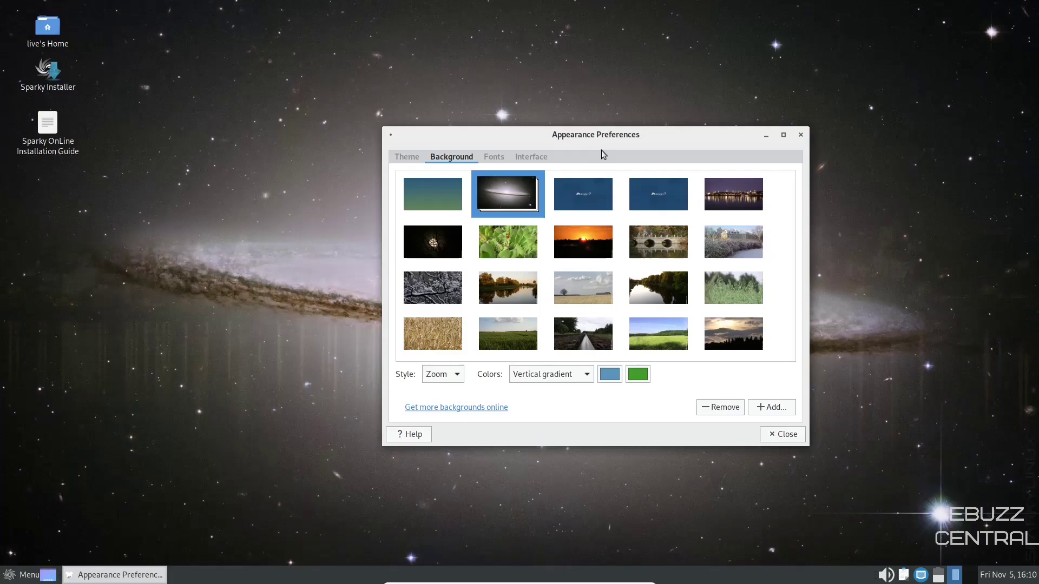
left_click_drag(606, 136, 690, 182)
left_click(634, 194)
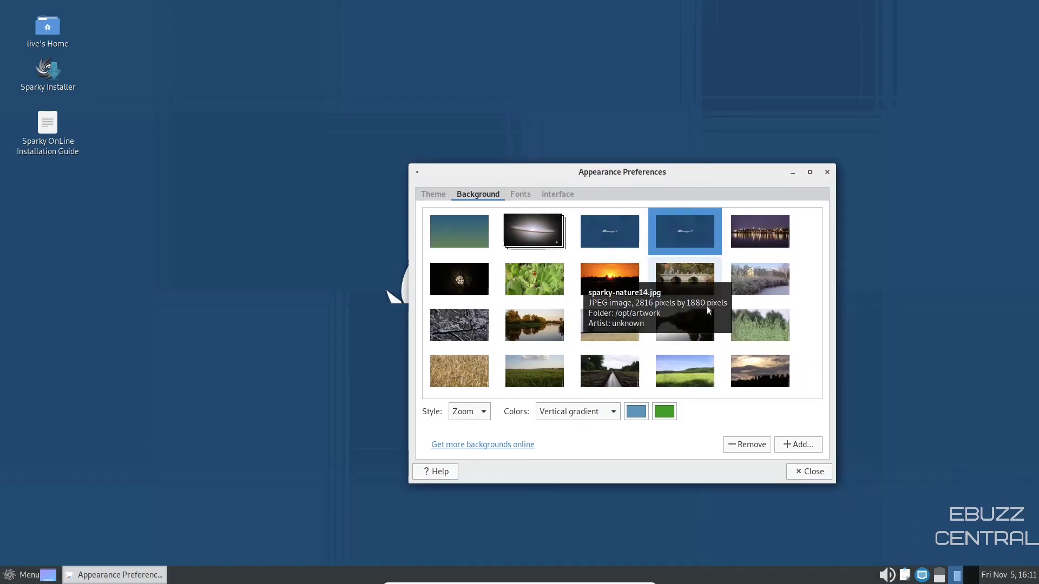
left_click(810, 472)
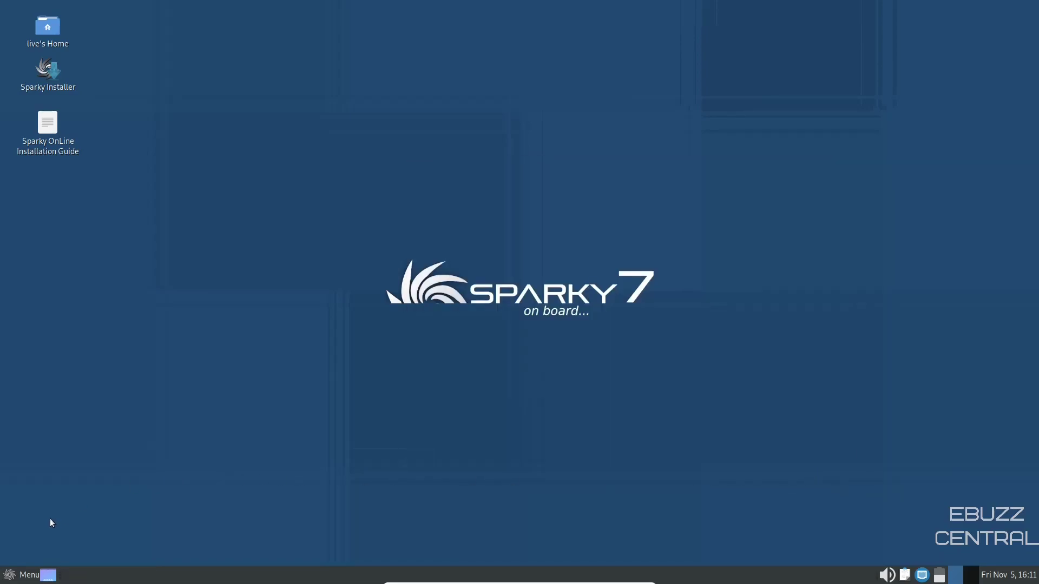
Launch Package Manager from the System section of the applications menu.
left_click(12, 577)
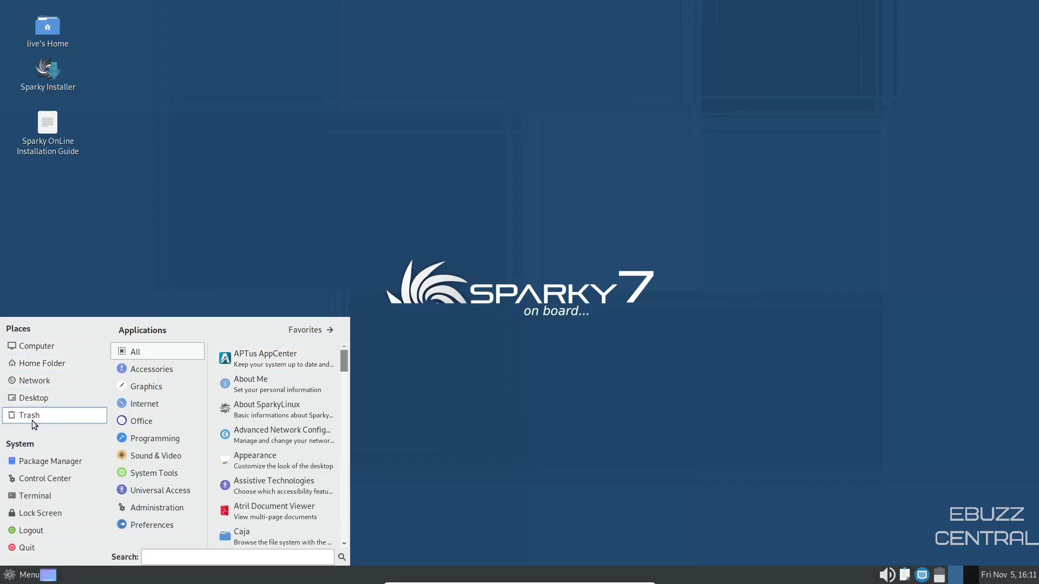
left_click(43, 464)
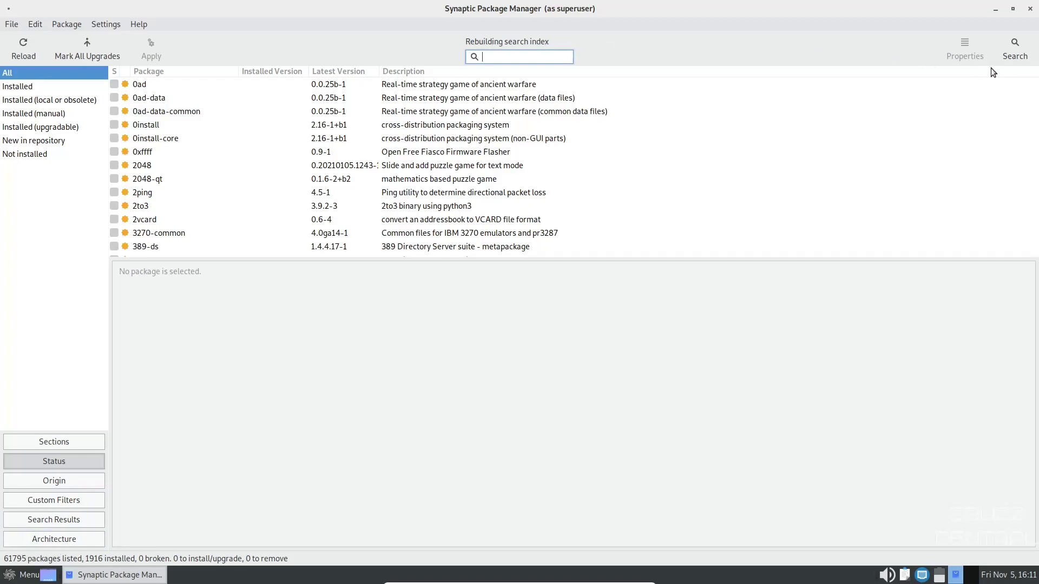
Search for 'obs', mark obs-studio and its dependencies for installation, then quit without applying.
left_click(1016, 53)
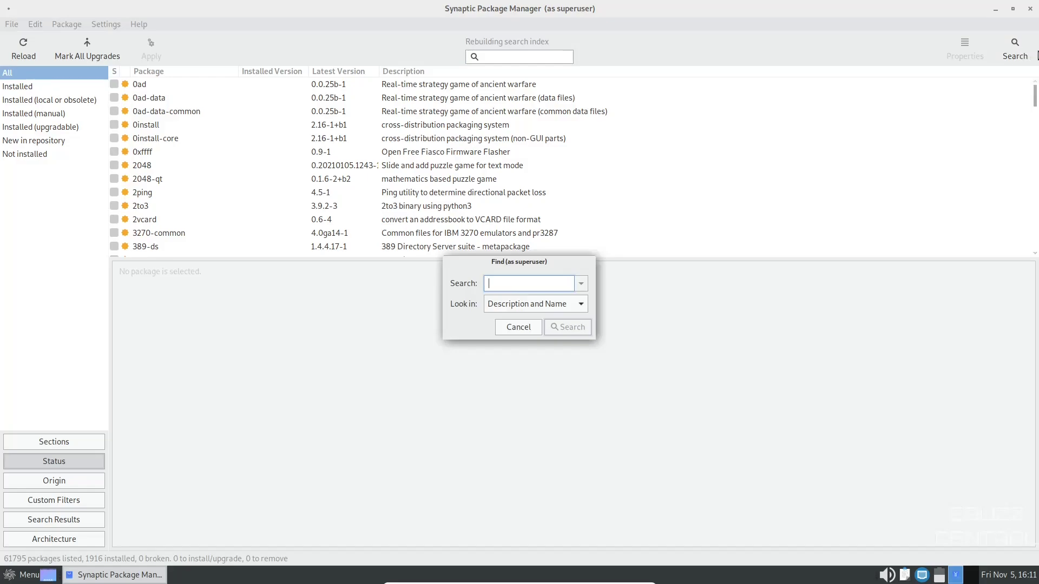
type("obs")
left_click(573, 331)
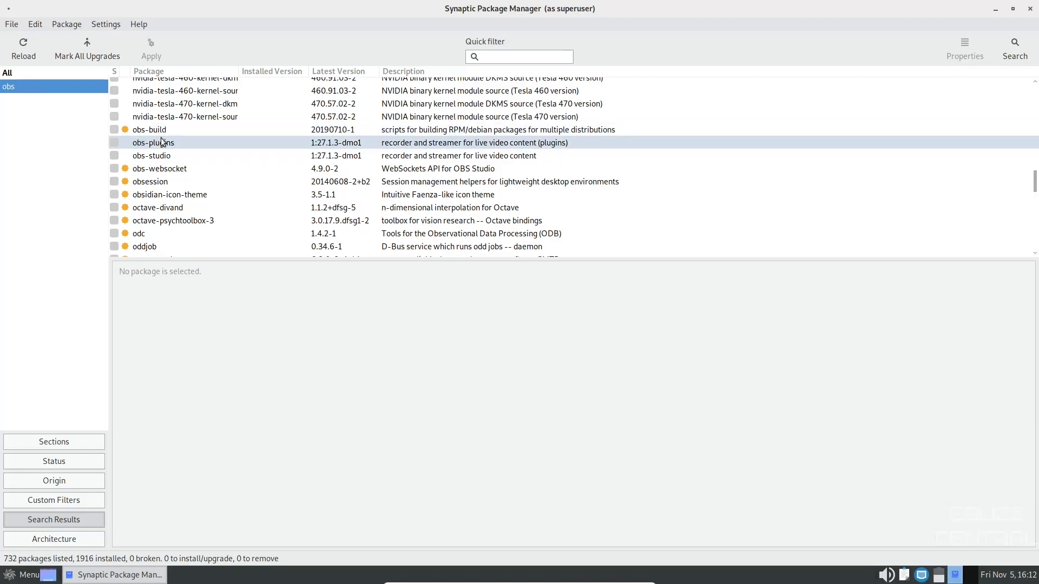
left_click(113, 157)
left_click(156, 180)
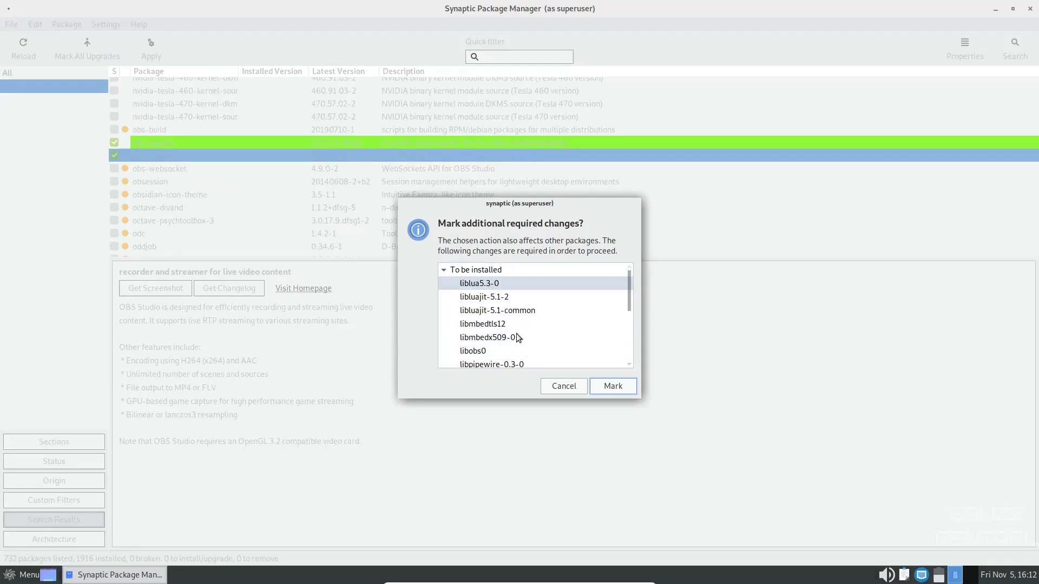
left_click(627, 391)
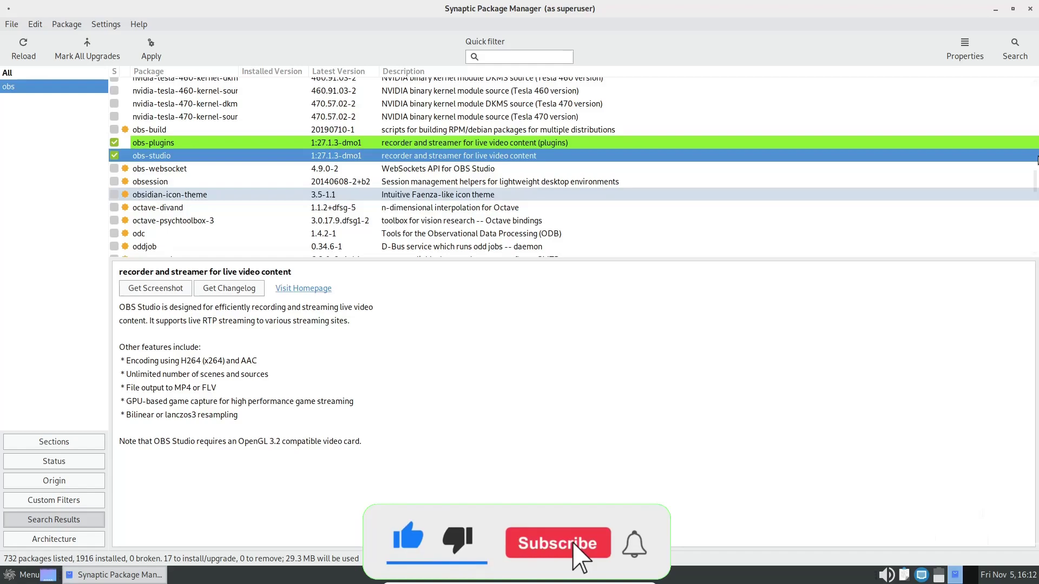
left_click(1031, 9)
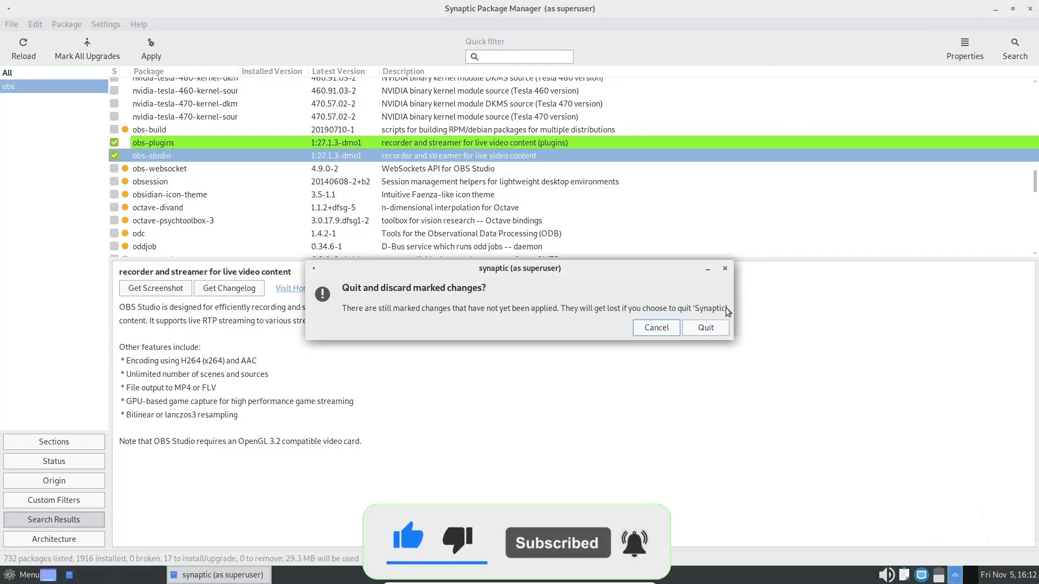
left_click(701, 331)
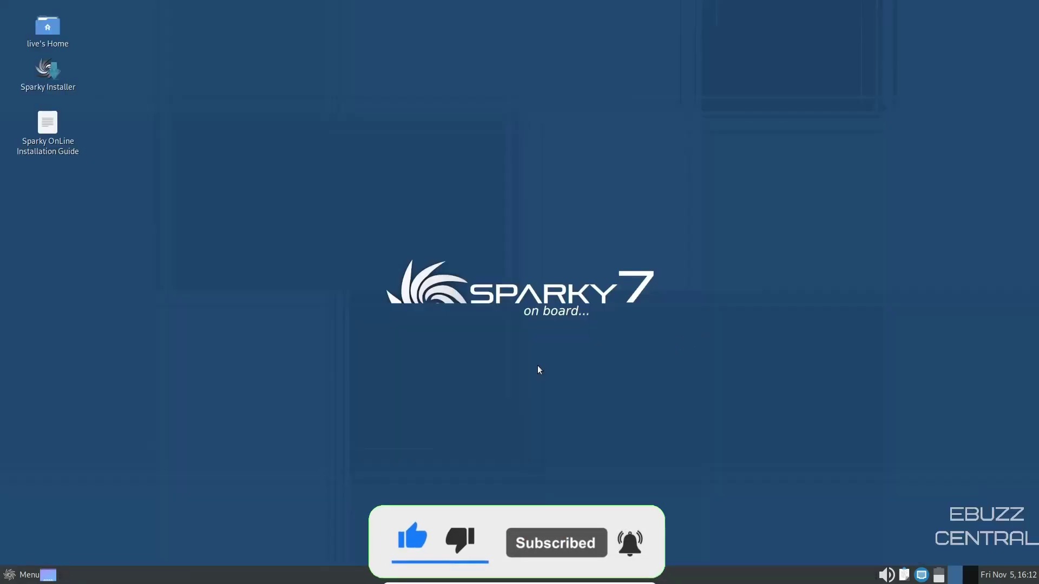
left_click(24, 575)
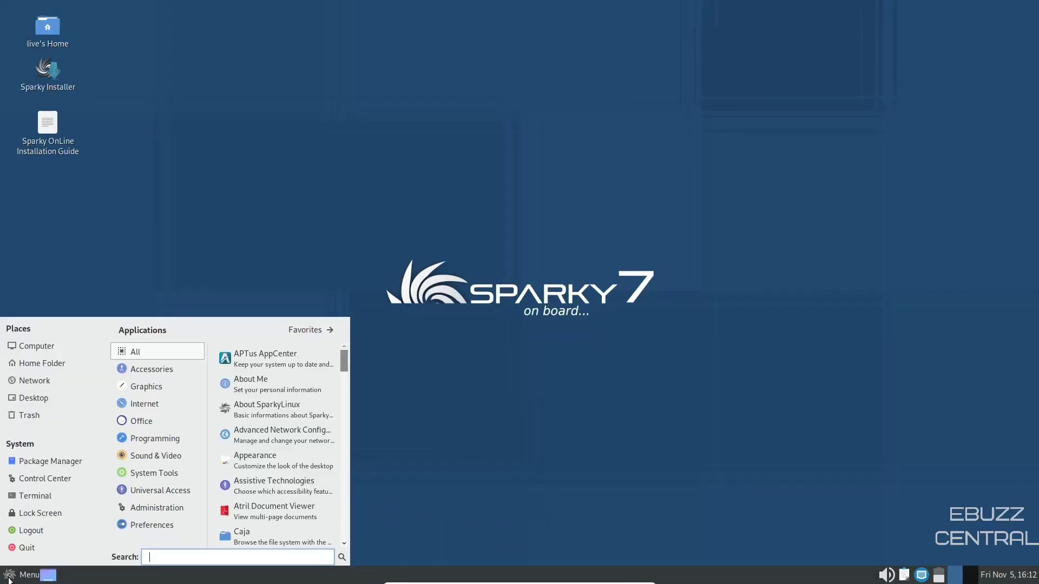
left_click(26, 484)
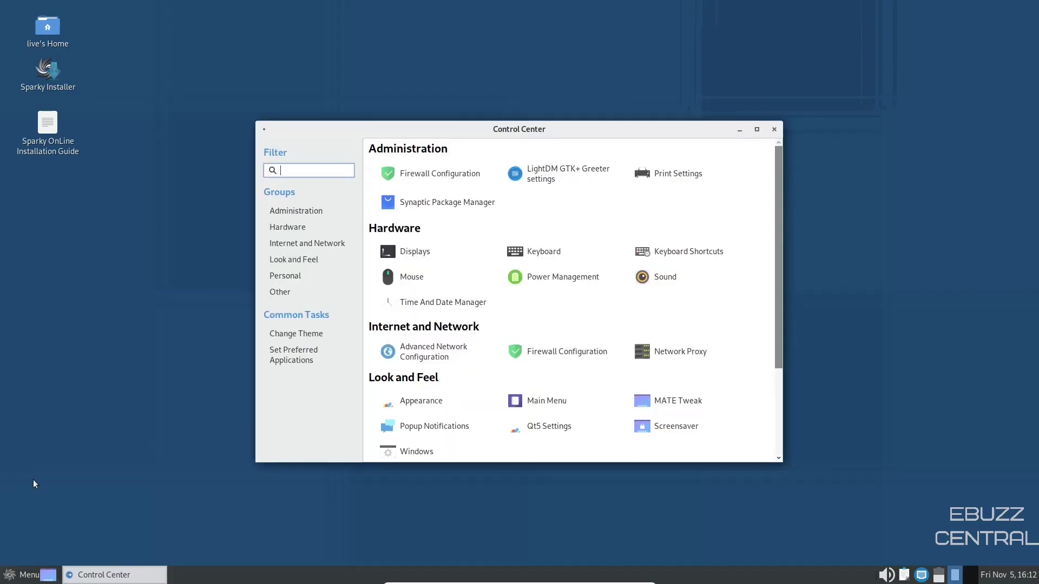
left_click_drag(600, 126, 706, 76)
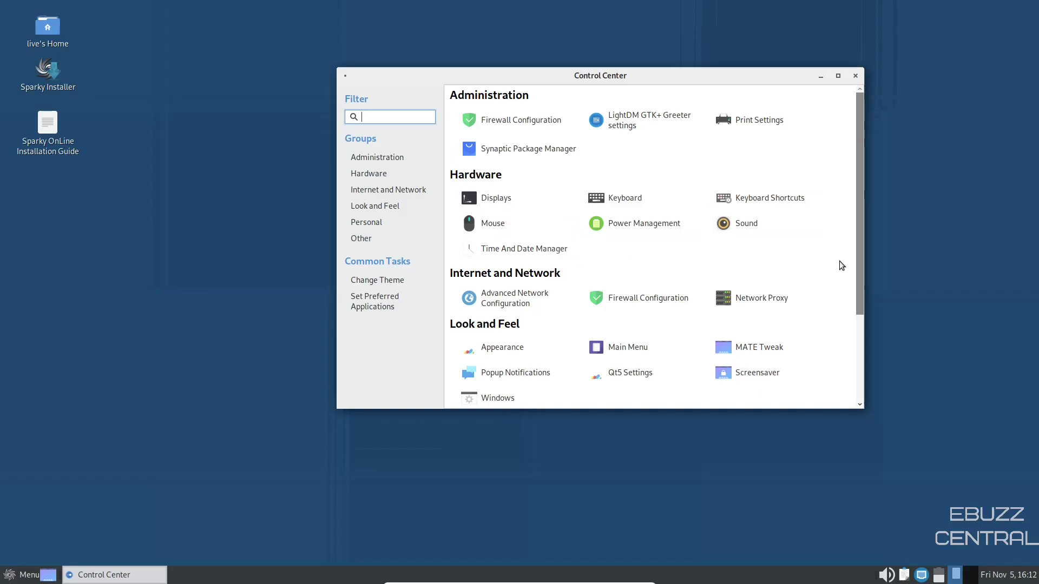
left_click_drag(860, 265, 879, 360)
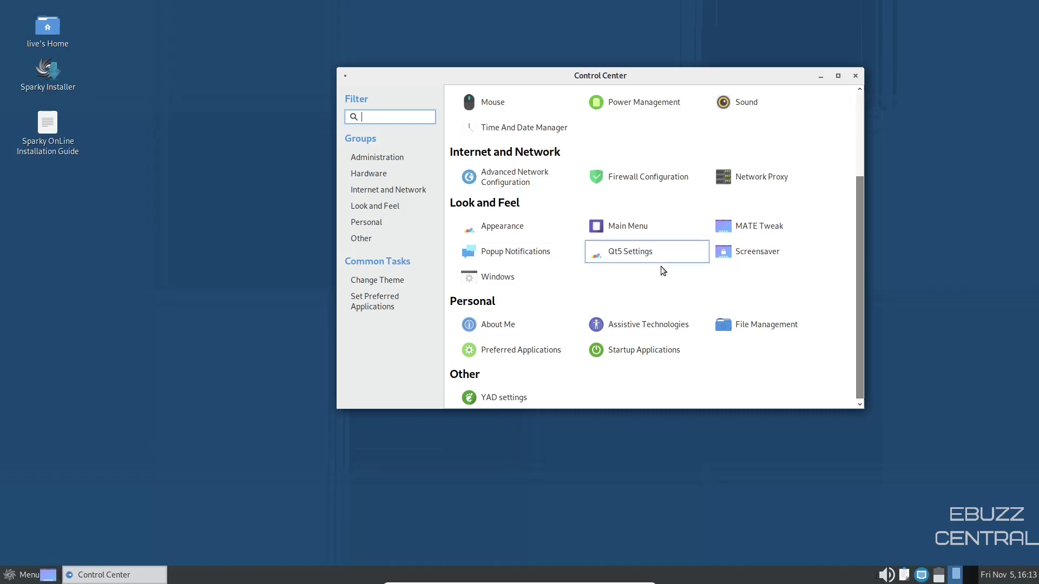
scroll(861, 297, "down", 1)
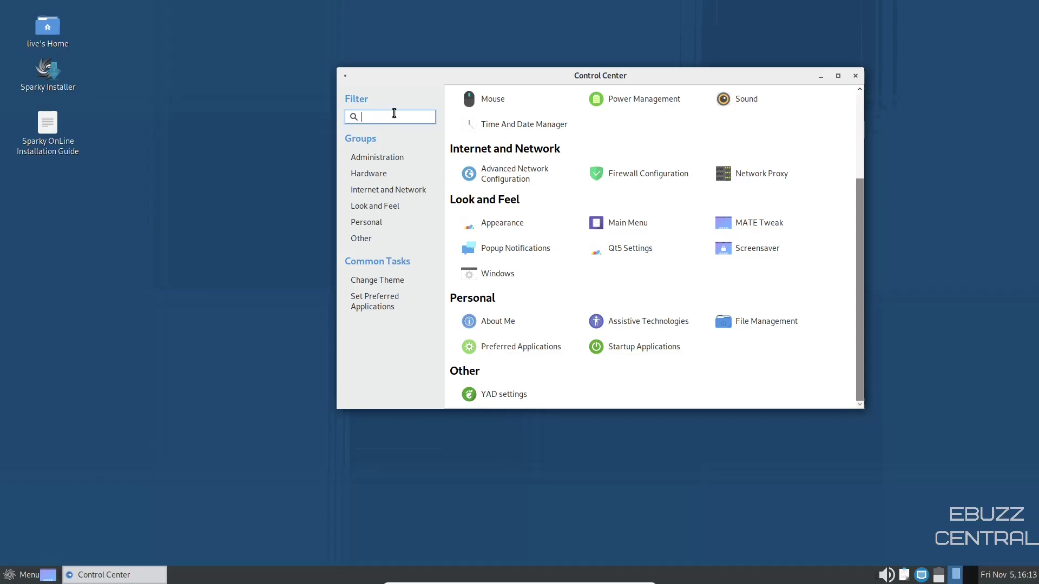
type("about")
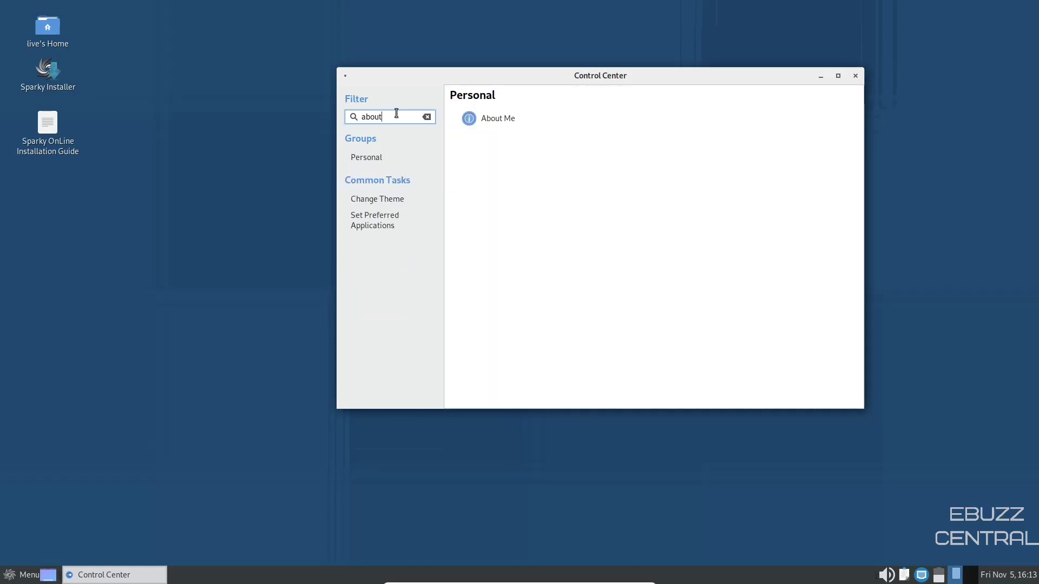
left_click(499, 123)
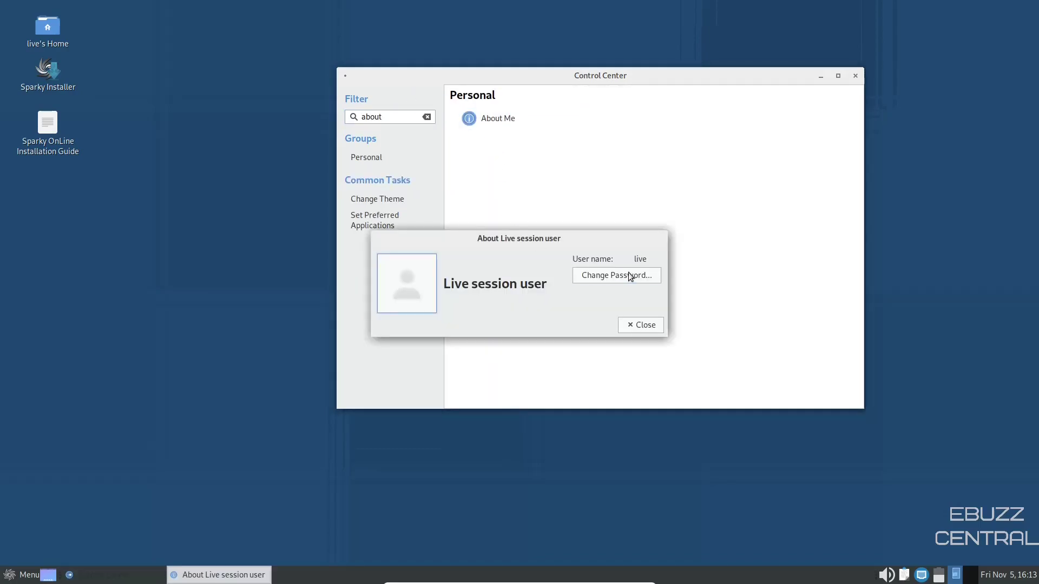
left_click(650, 327)
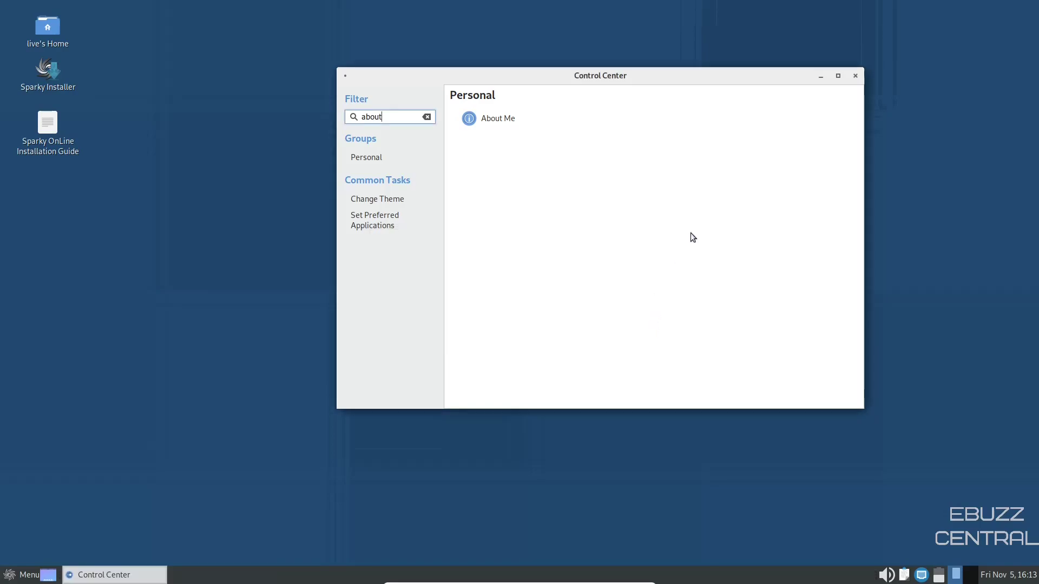
left_click(855, 76)
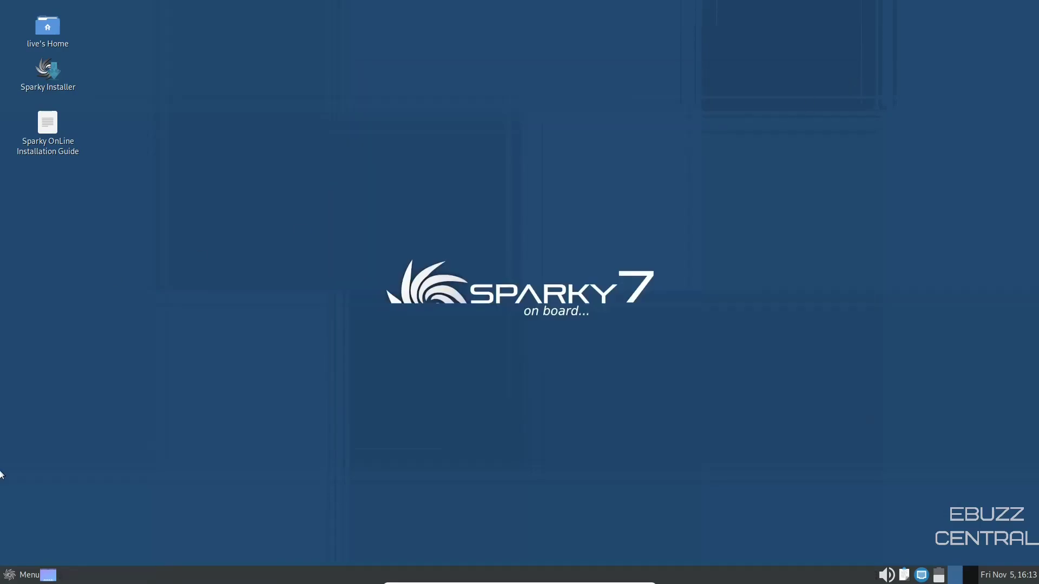
Browse the Accessories, Office and System Tools menu categories, then launch Caja.
left_click(10, 576)
mouse_move(155, 376)
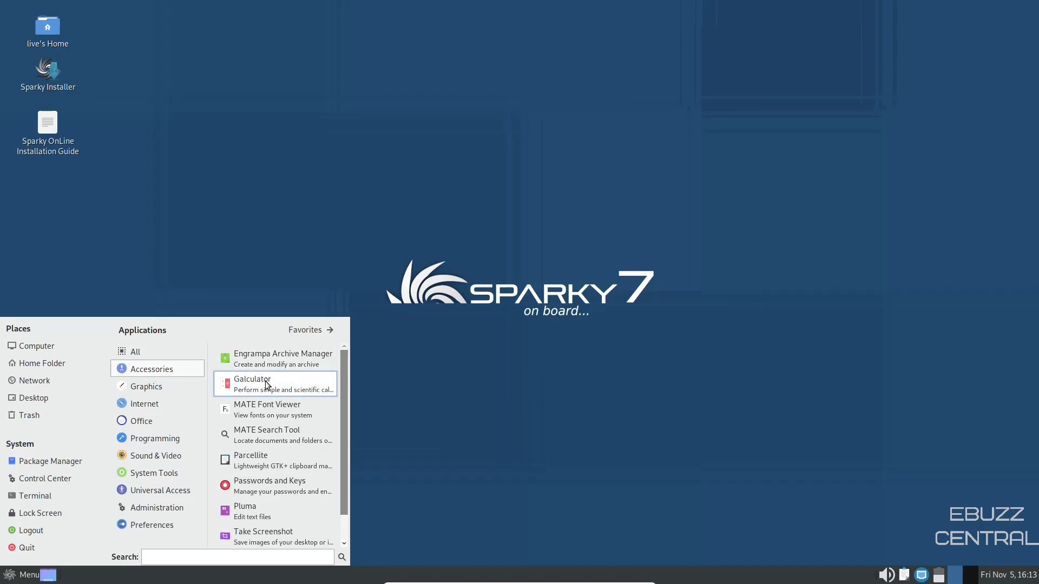
scroll(266, 404, "down", 1)
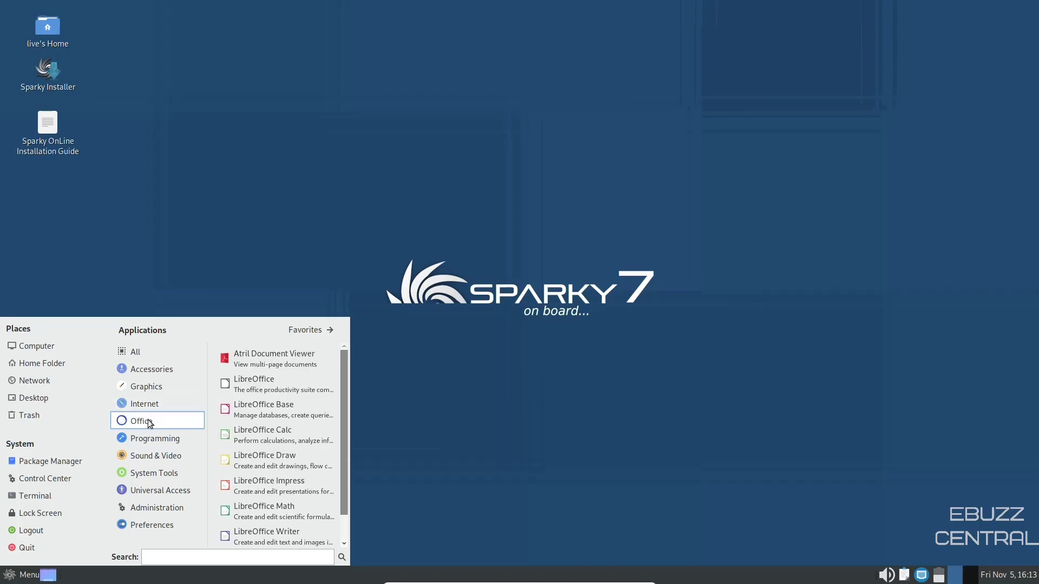
mouse_move(150, 442)
mouse_move(152, 460)
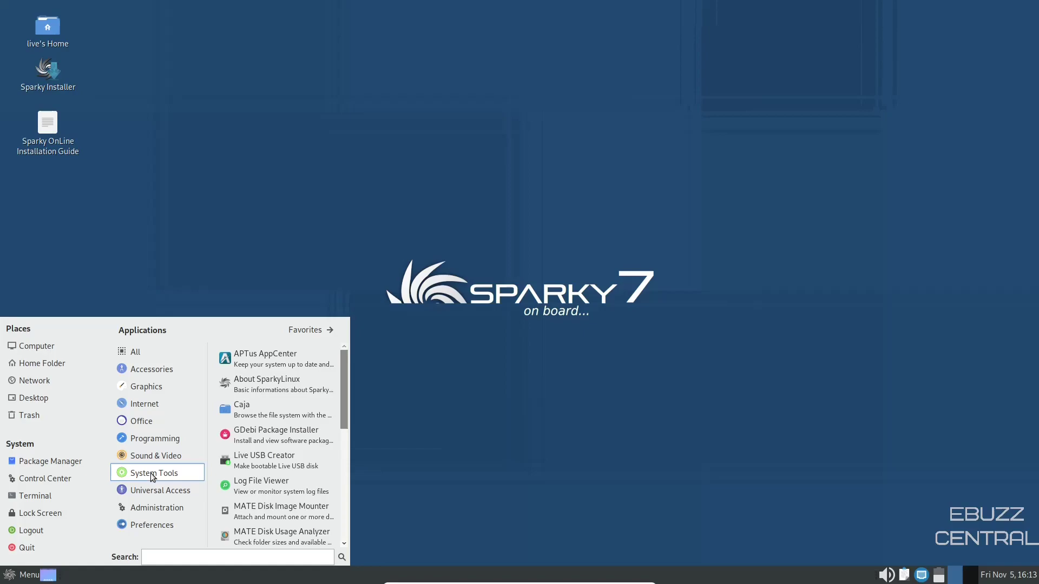
left_click(258, 415)
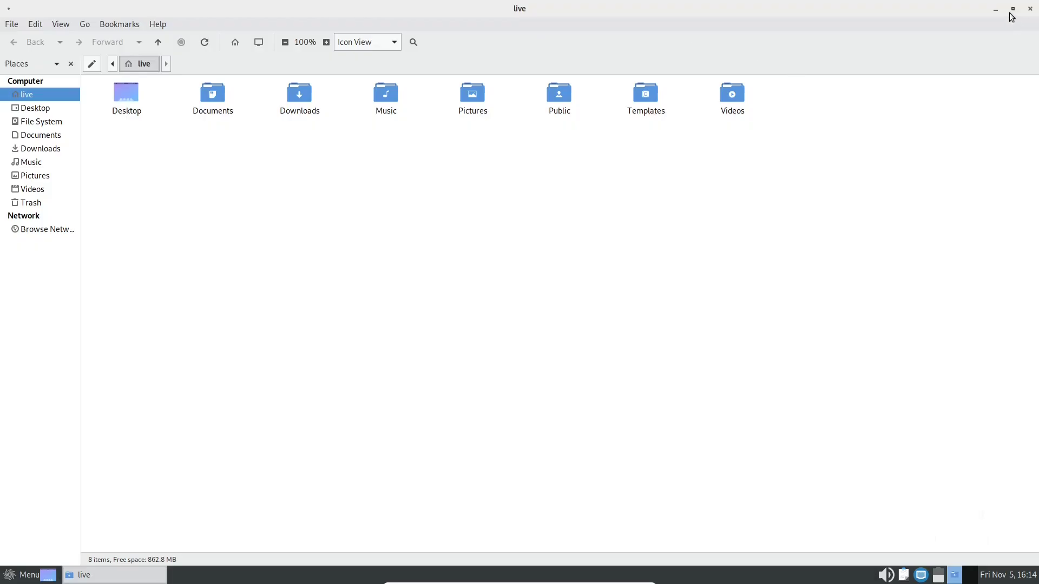
Restore and enlarge the Caja window, setting the folder zoom to 150%.
left_click(1014, 10)
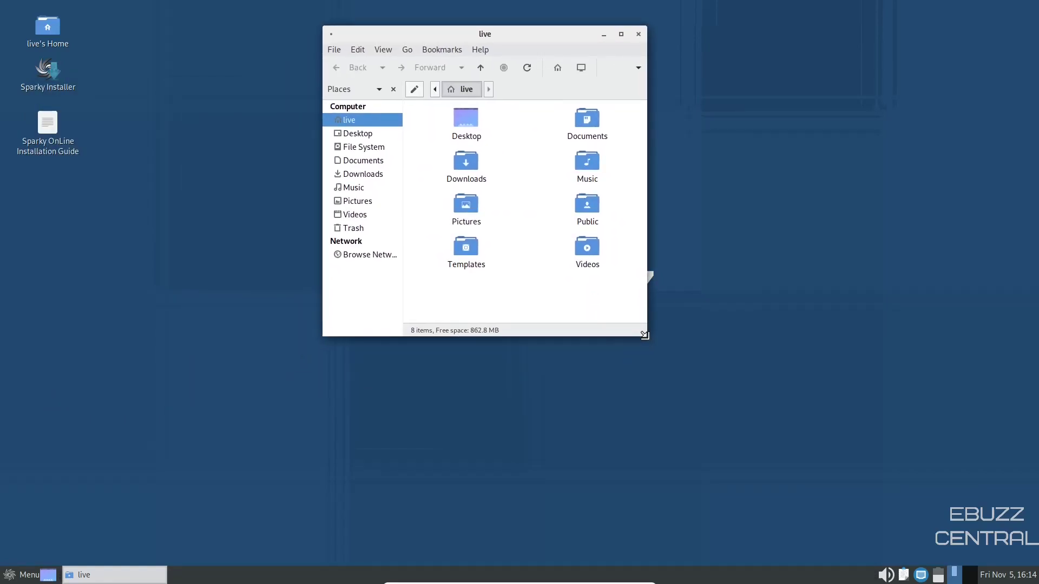
left_click_drag(654, 341, 680, 368)
left_click_drag(642, 333, 824, 509)
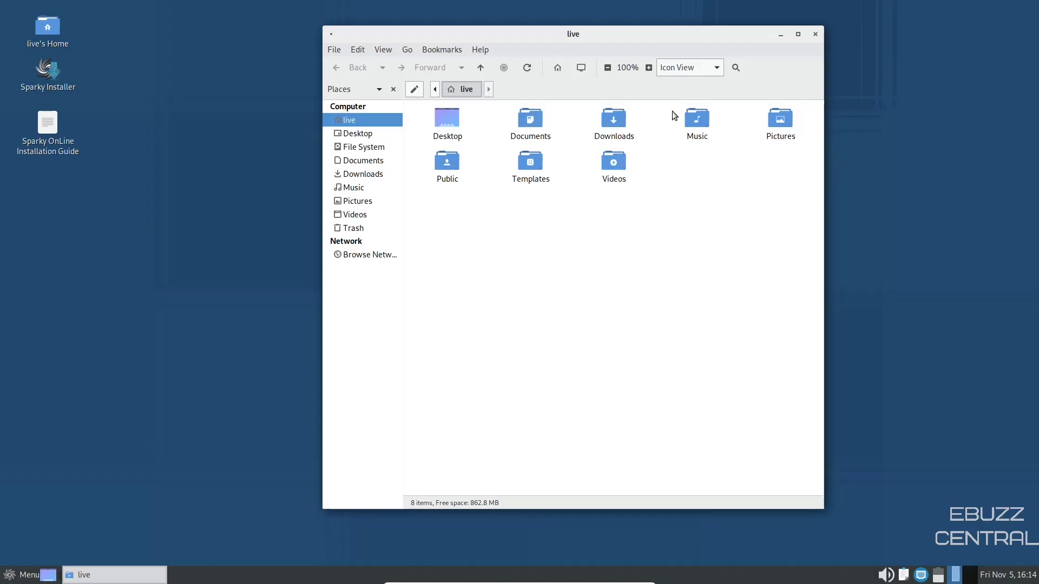
left_click(649, 68)
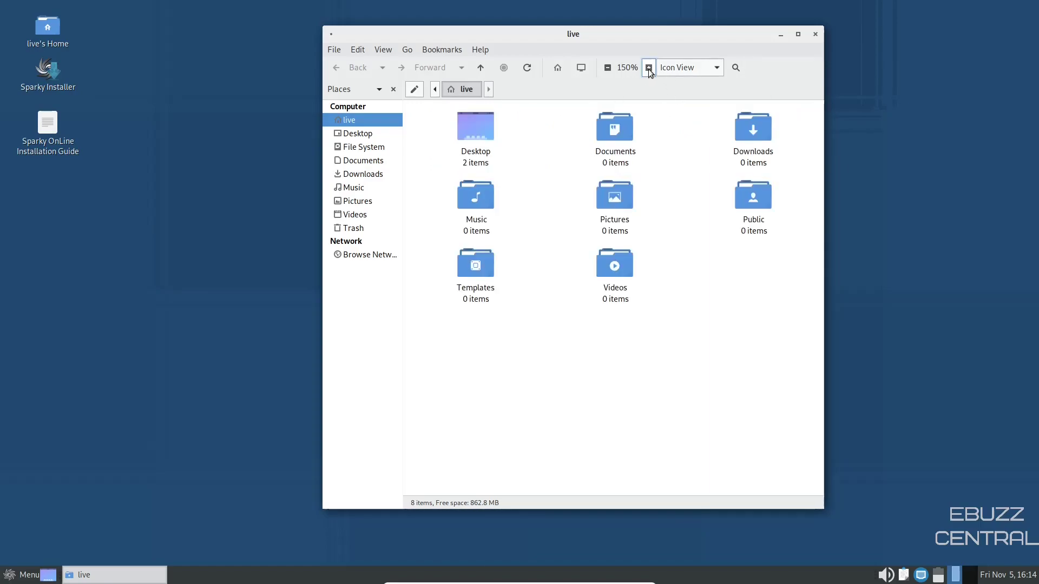
left_click(649, 69)
left_click(608, 68)
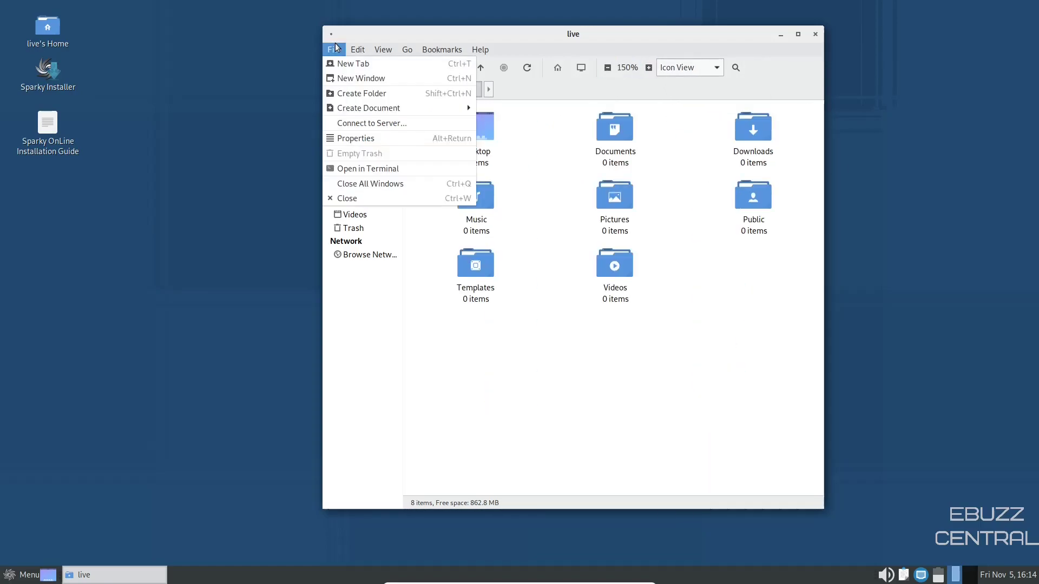
Check Caja's About box showing version 1.24.0, then close the file manager.
mouse_move(486, 52)
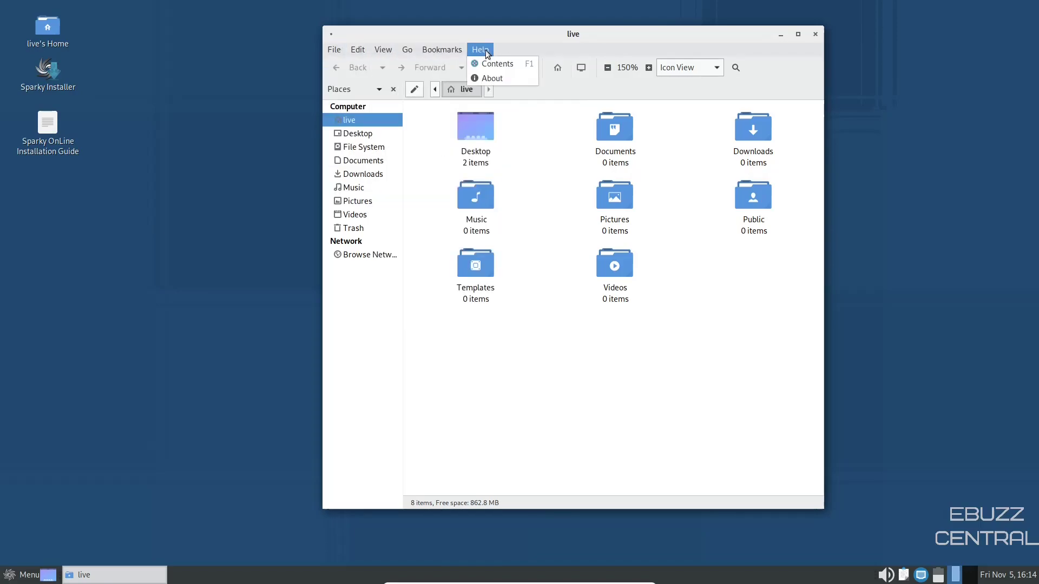
left_click(490, 79)
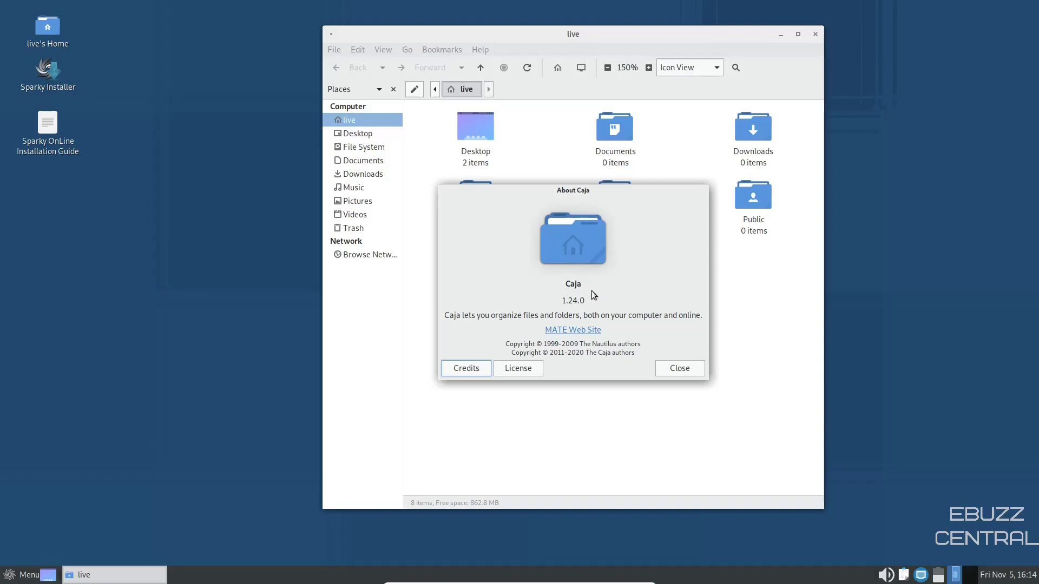
left_click(680, 368)
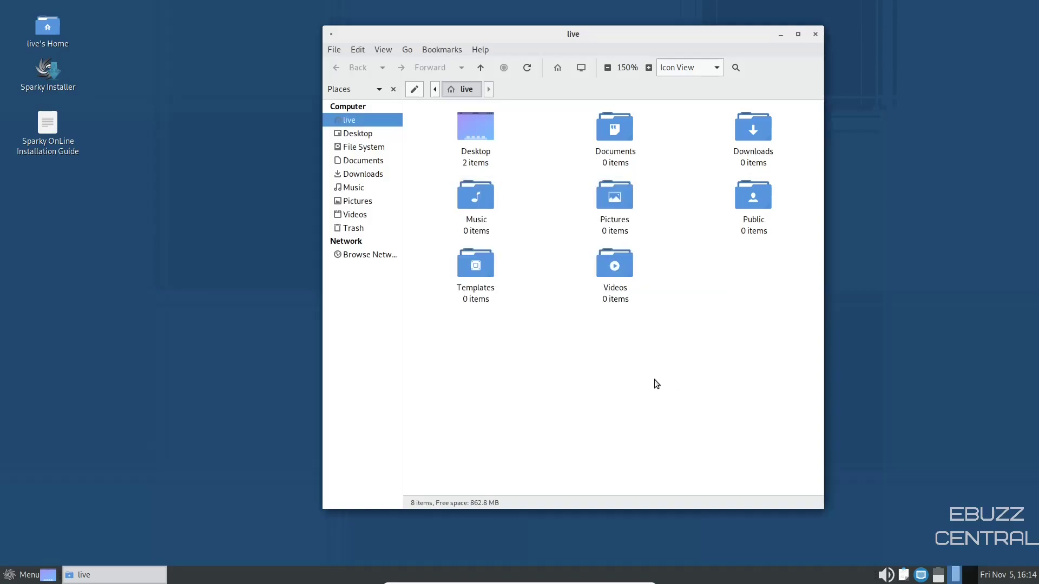
left_click(817, 33)
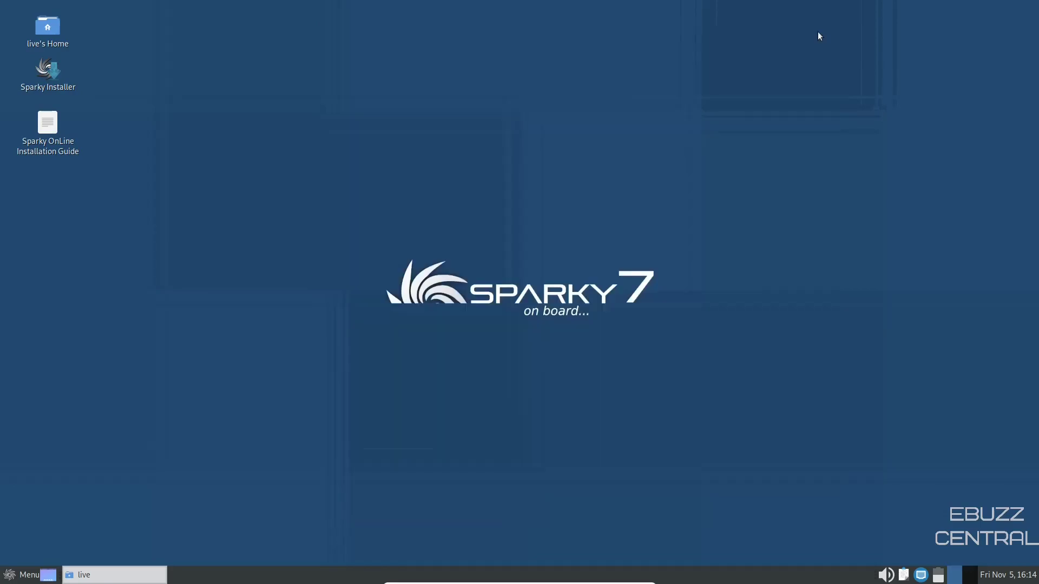
Browse Sound & Video and System Tools in the menu, then launch MATE Terminal.
left_click(17, 581)
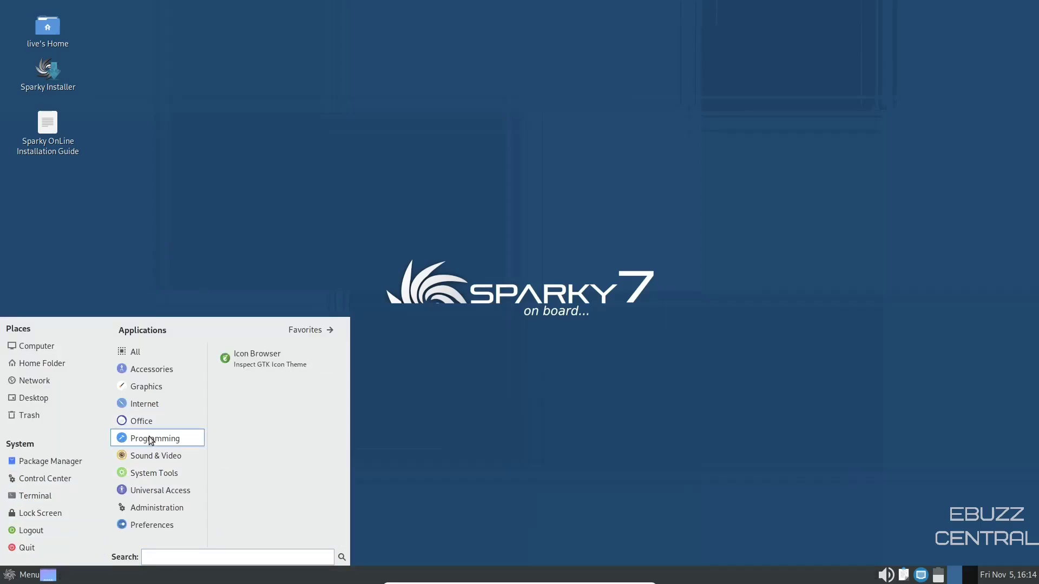
left_click(151, 457)
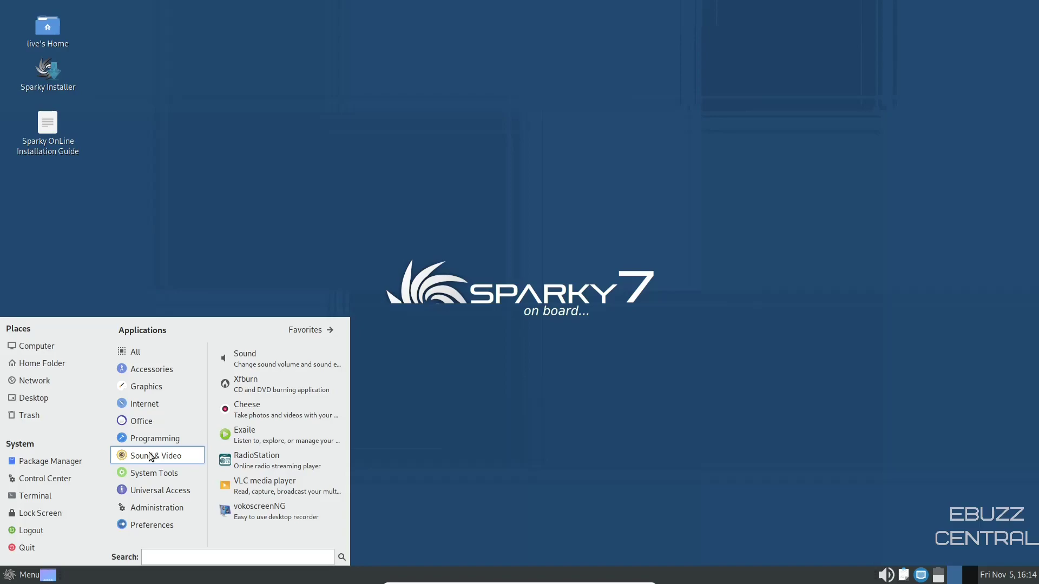
left_click(154, 474)
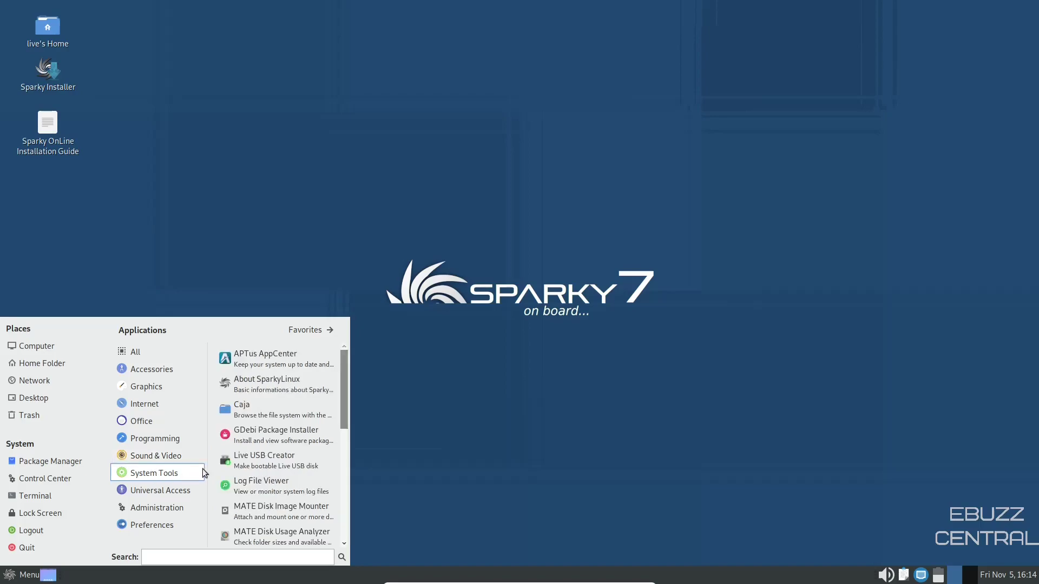
scroll(292, 453, "down", 1)
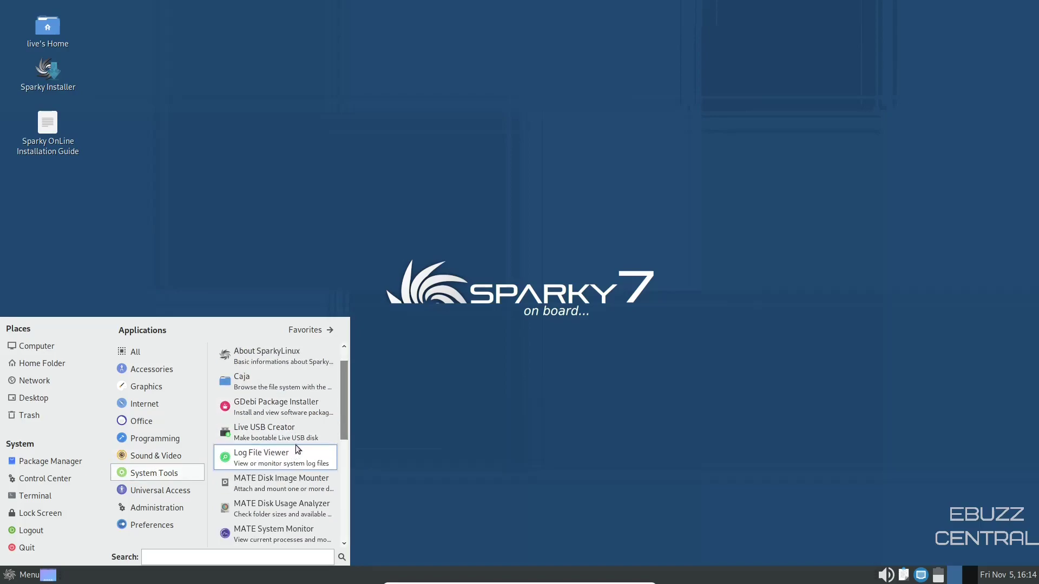
scroll(295, 445, "down", 3)
scroll(293, 463, "down", 1)
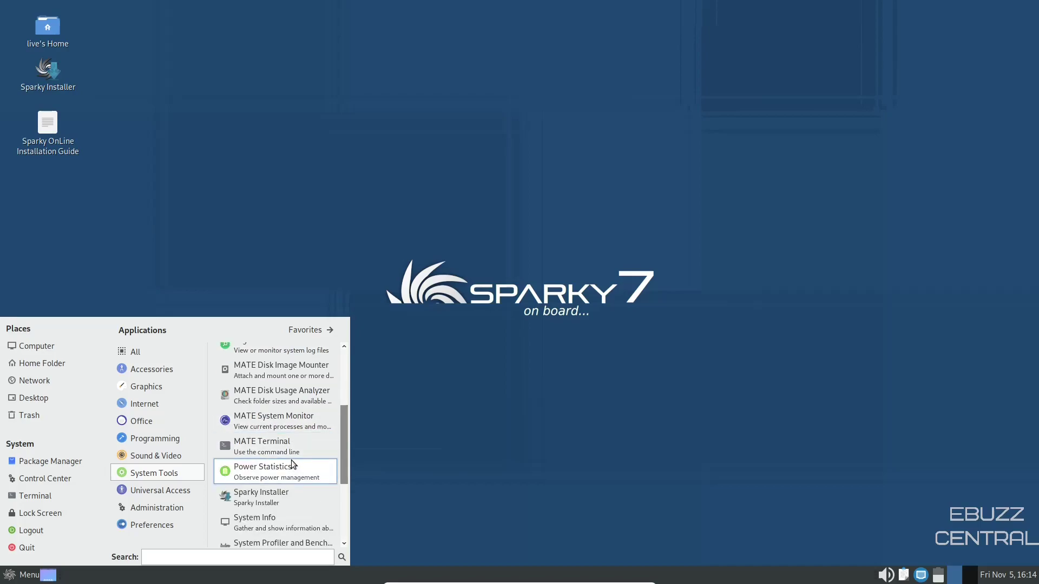
left_click(283, 447)
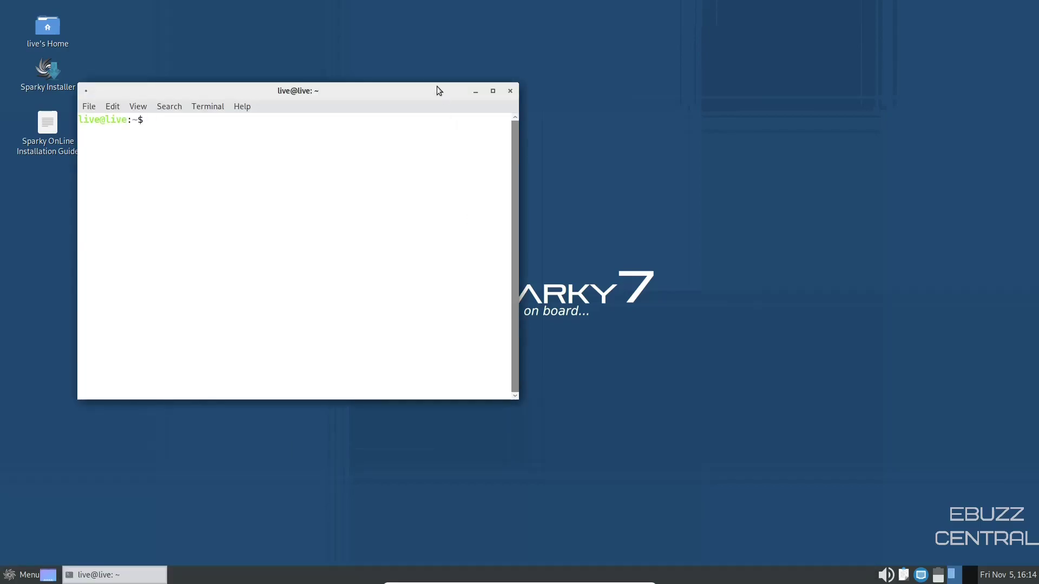
Try htop, which isn't installed, then run top and enlarge the terminal to show more.
left_click_drag(399, 91, 639, 118)
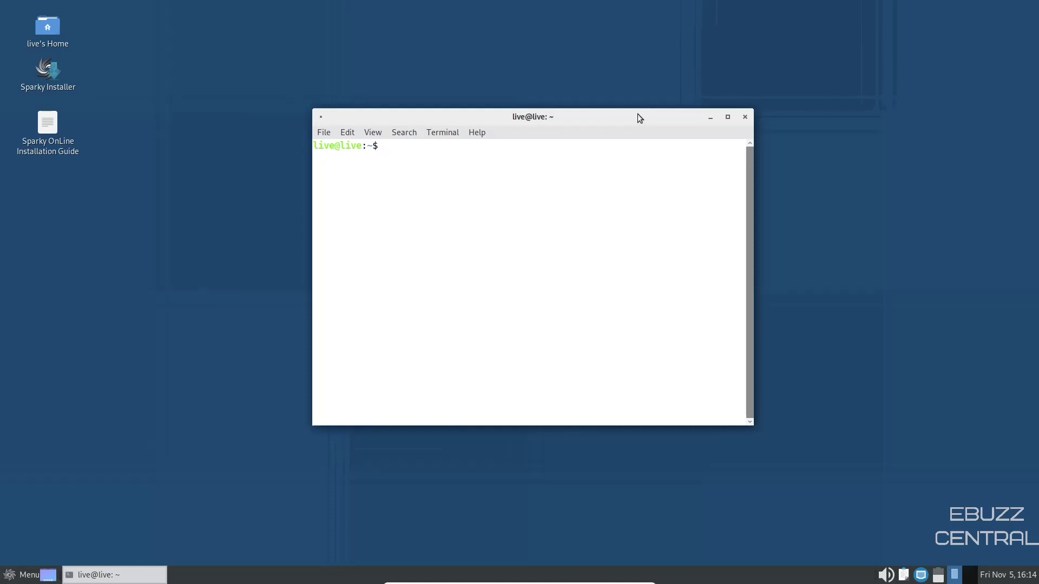
type("htop")
key("Return")
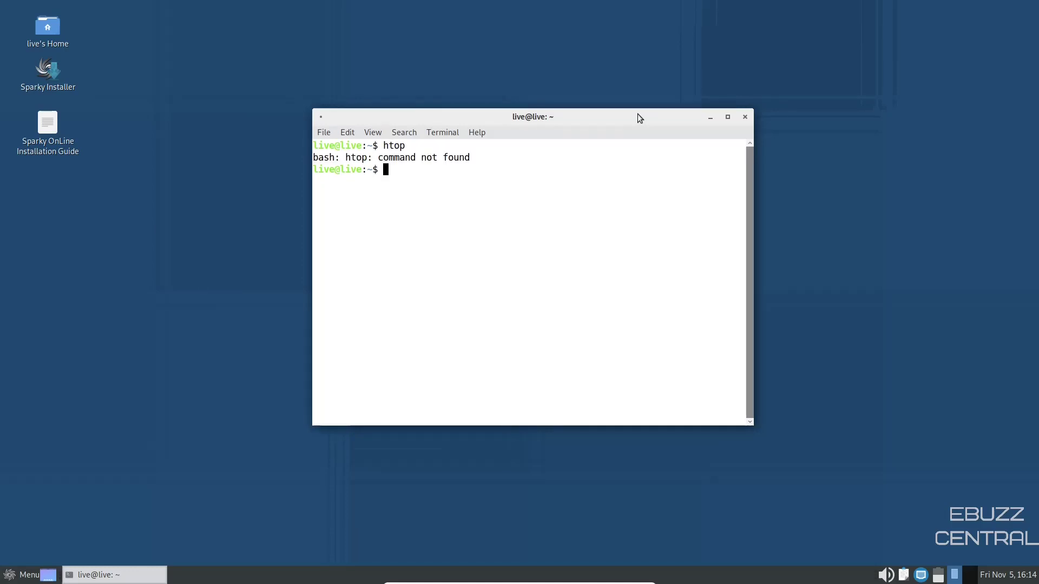
type("top")
key("Return")
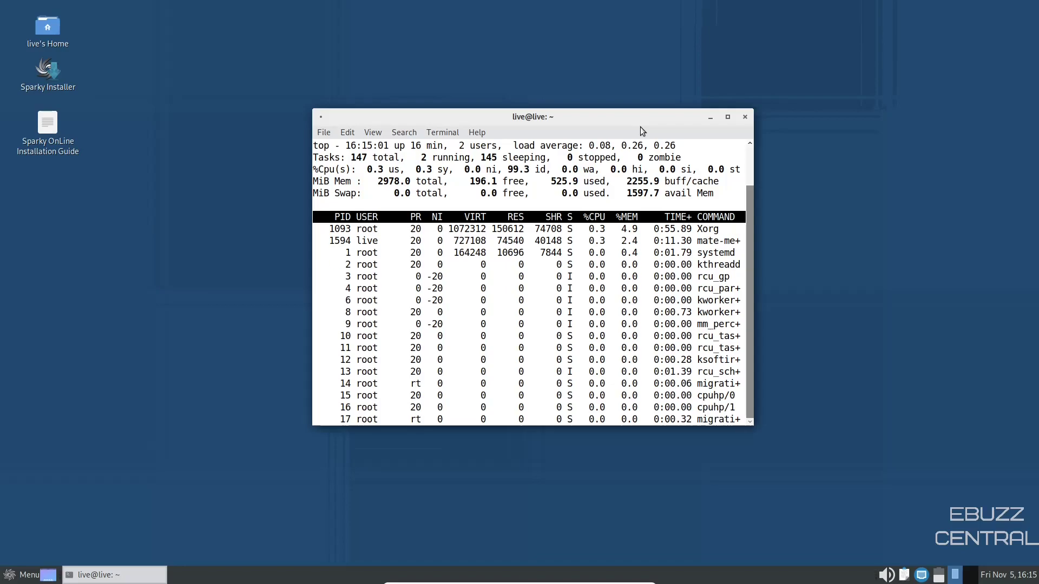
left_click_drag(628, 115, 599, 60)
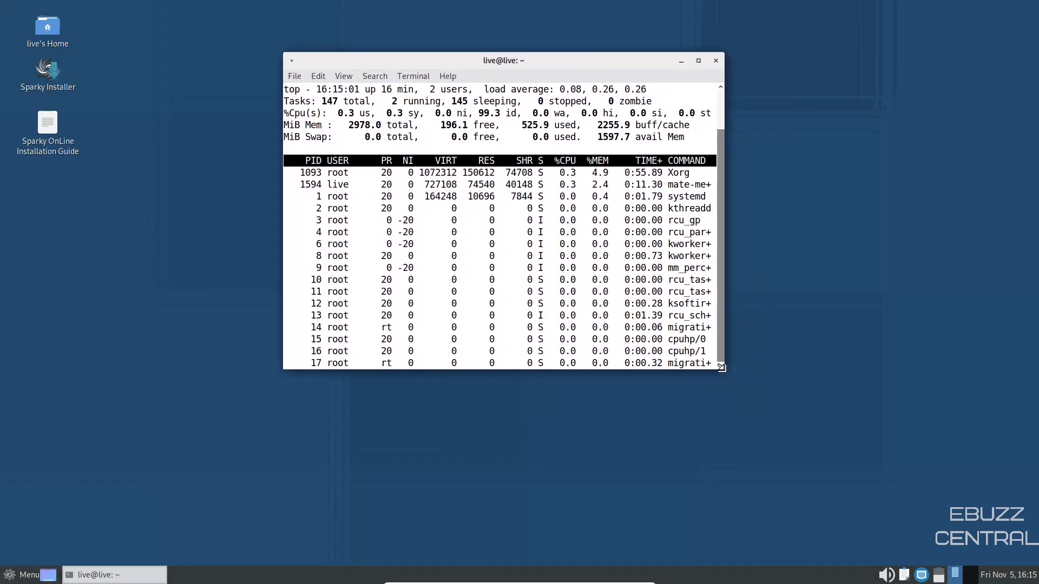
left_click_drag(721, 368, 833, 453)
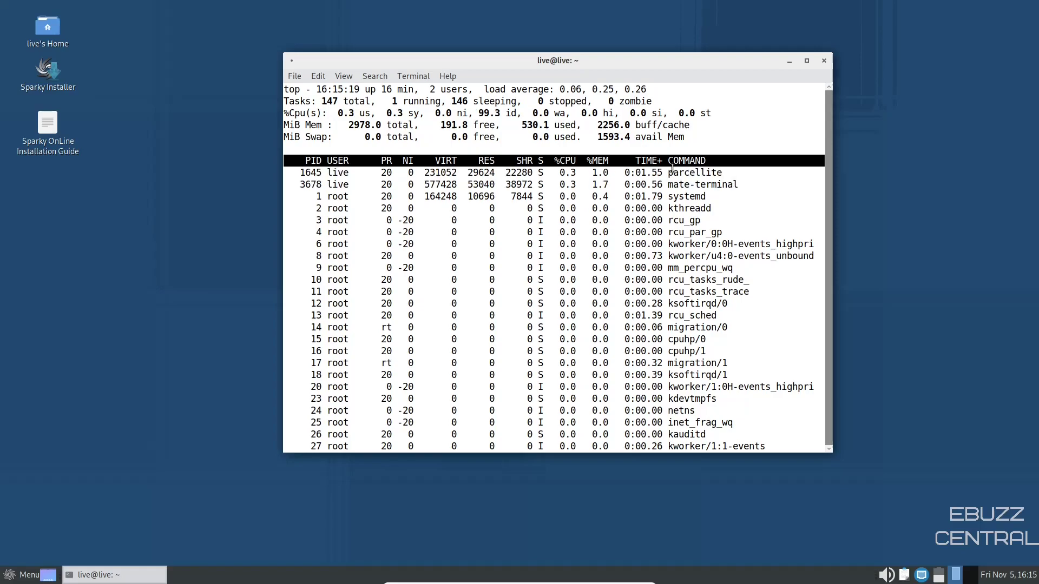
Close the terminal running top, then launch MATE Tweak from Menu > Preferences.
left_click(824, 60)
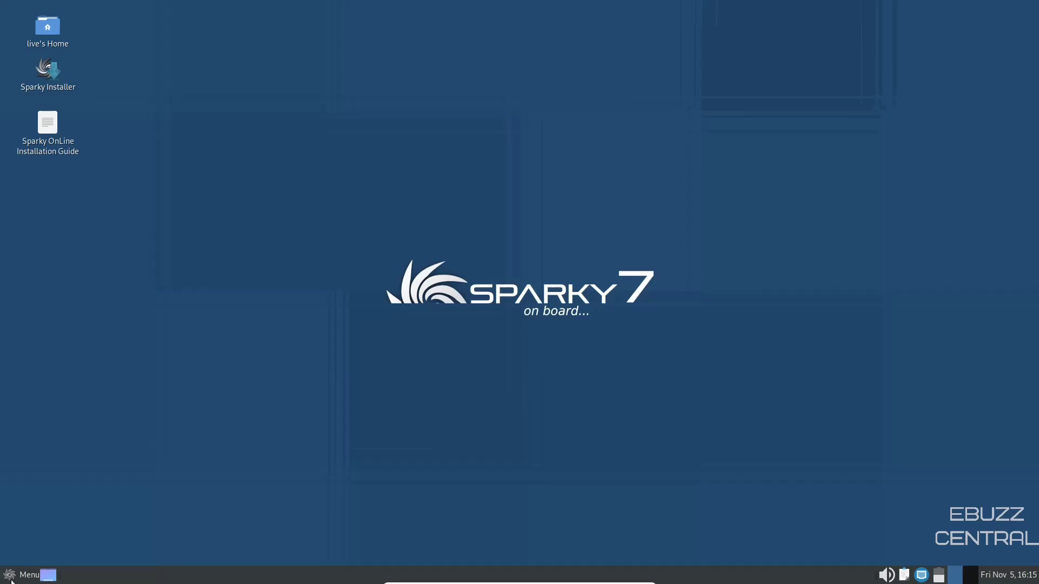
left_click(10, 578)
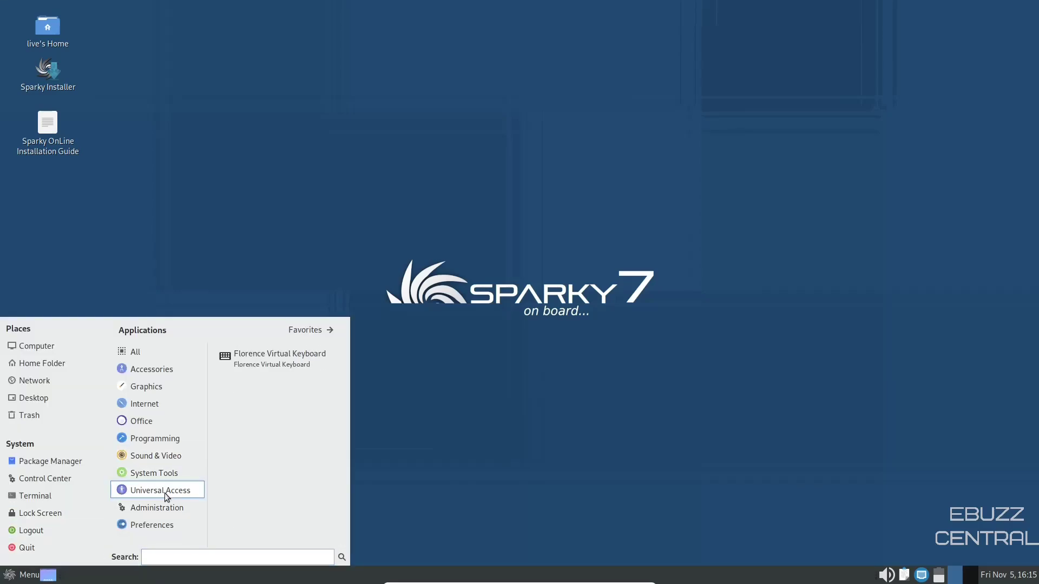
mouse_move(168, 512)
mouse_move(168, 531)
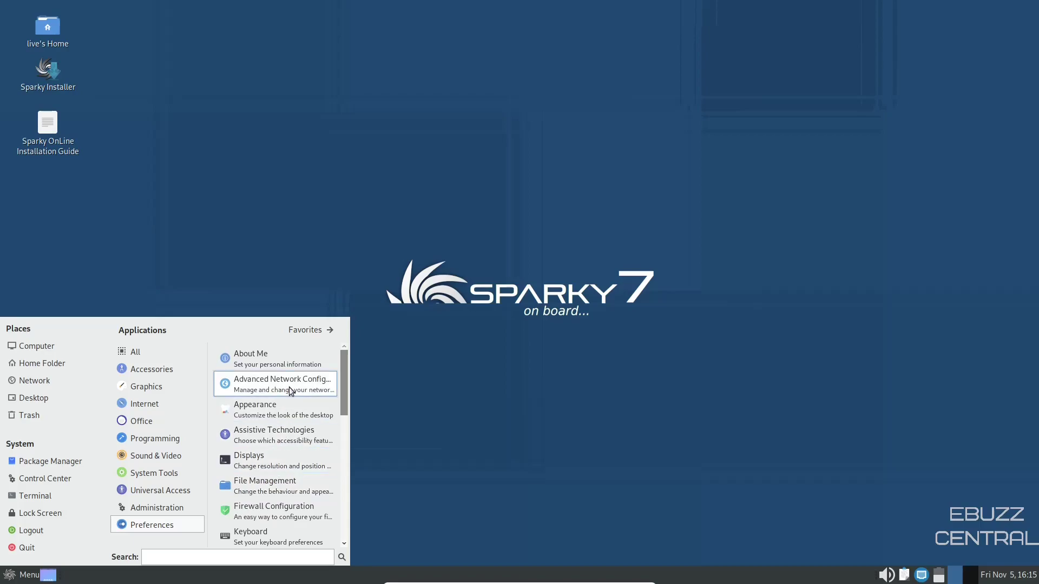
scroll(292, 388, "down", 1)
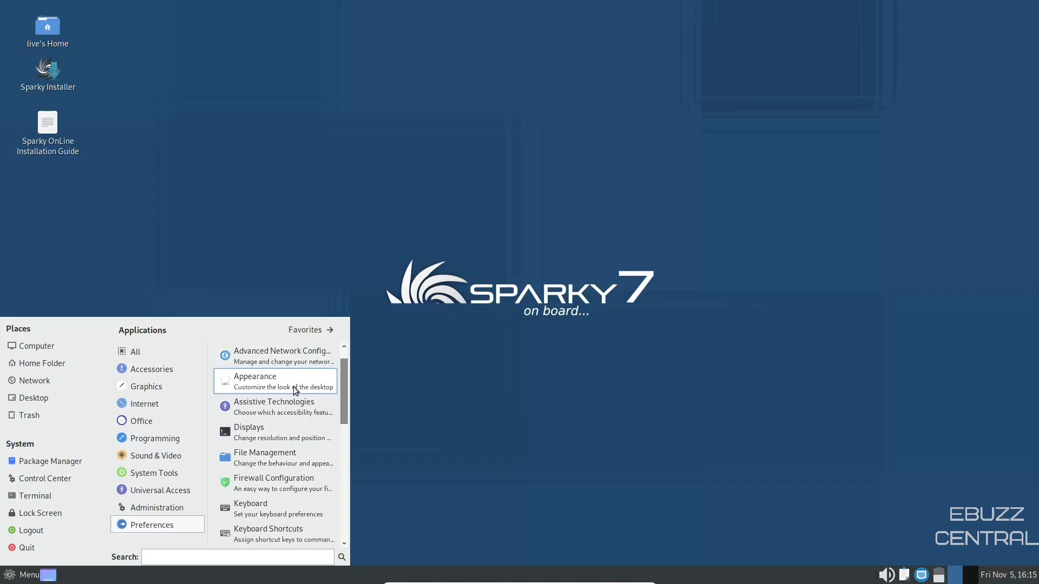
scroll(292, 447, "down", 3)
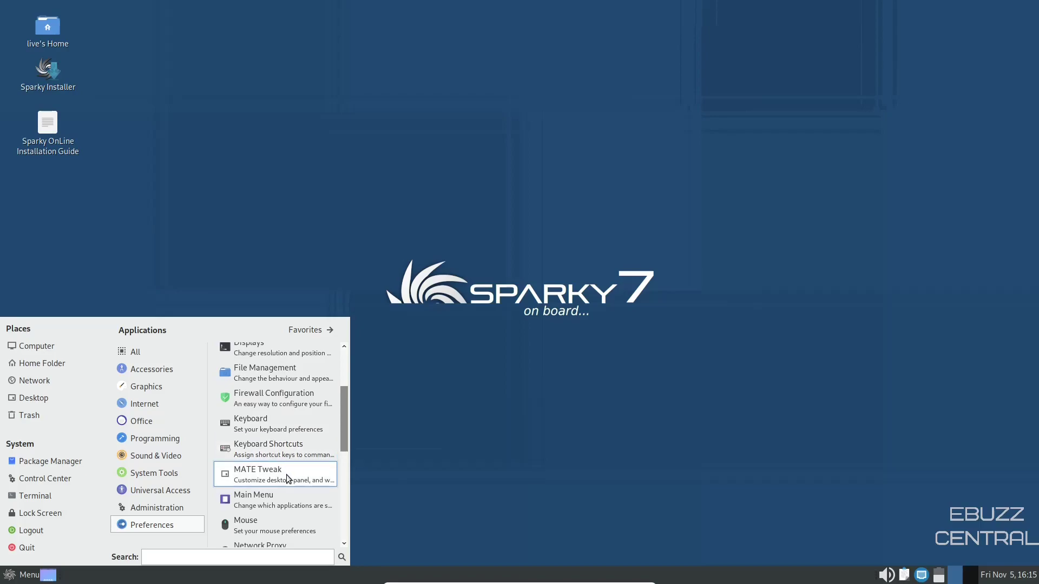
scroll(288, 480, "down", 1)
left_click(249, 447)
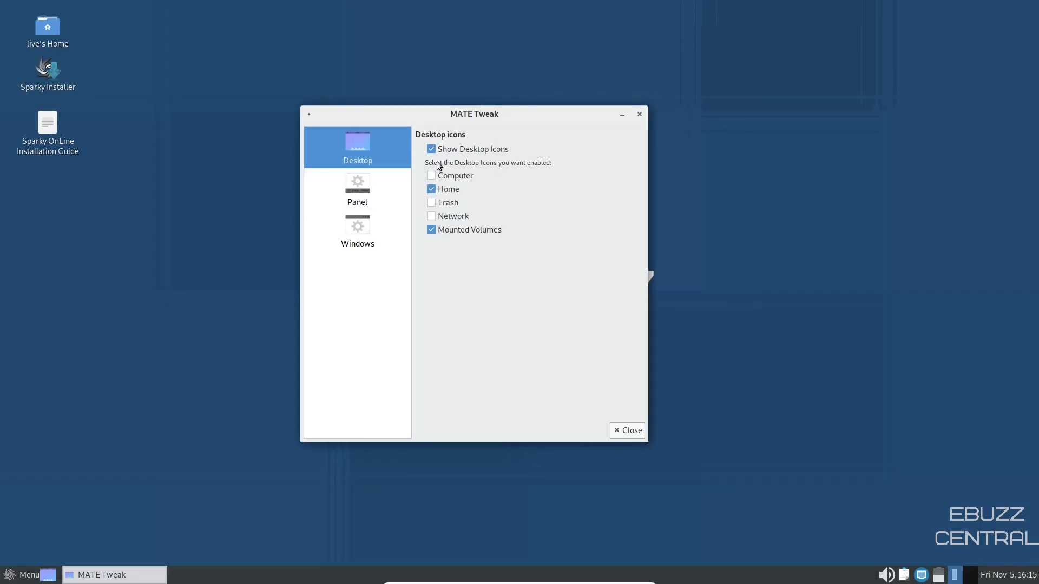
Hide the desktop icons and switch the panel layout to Fedora, confirming the replacement.
left_click(432, 150)
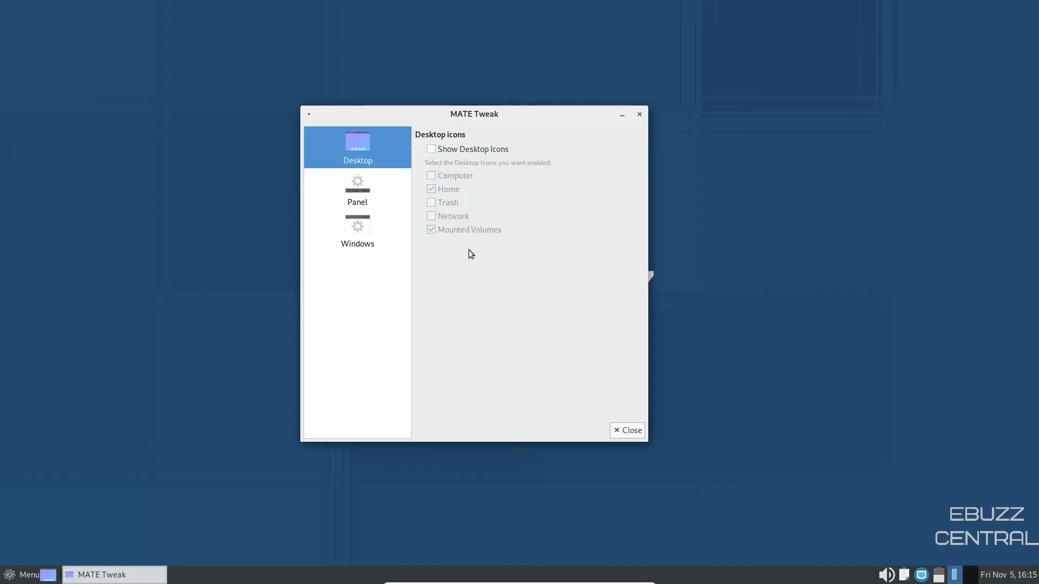
left_click(360, 185)
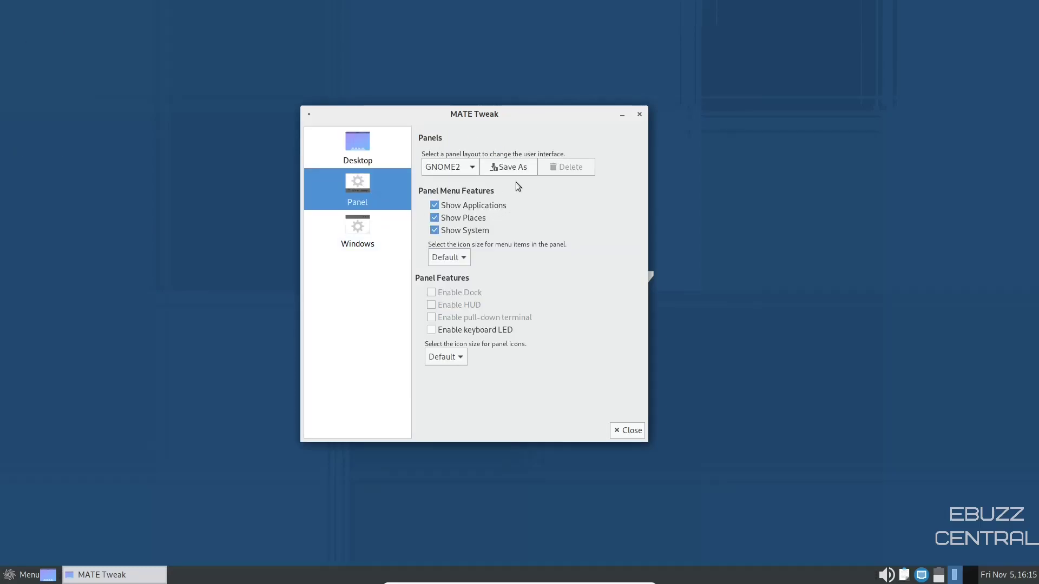
left_click(470, 167)
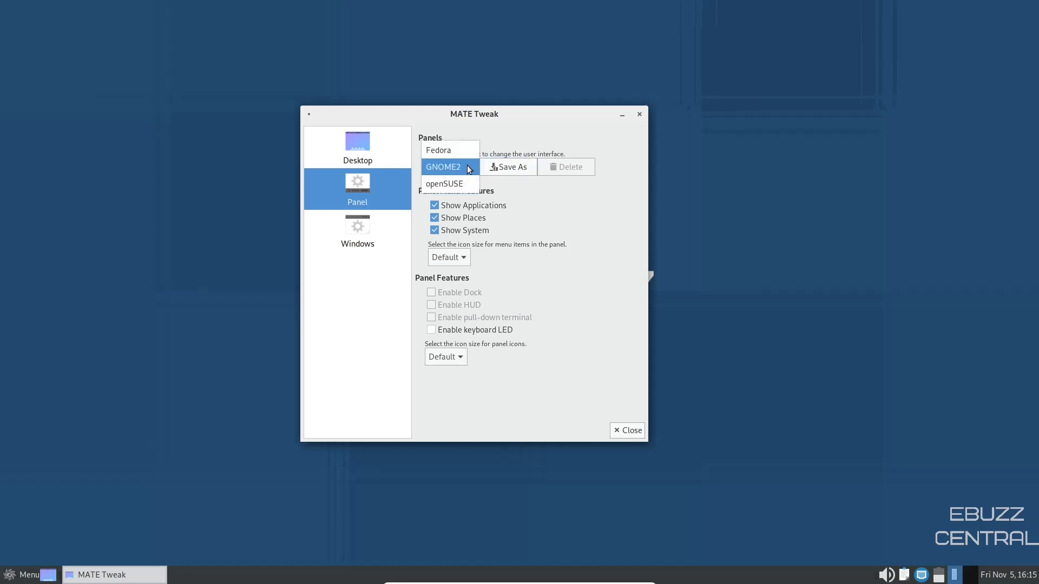
left_click(449, 150)
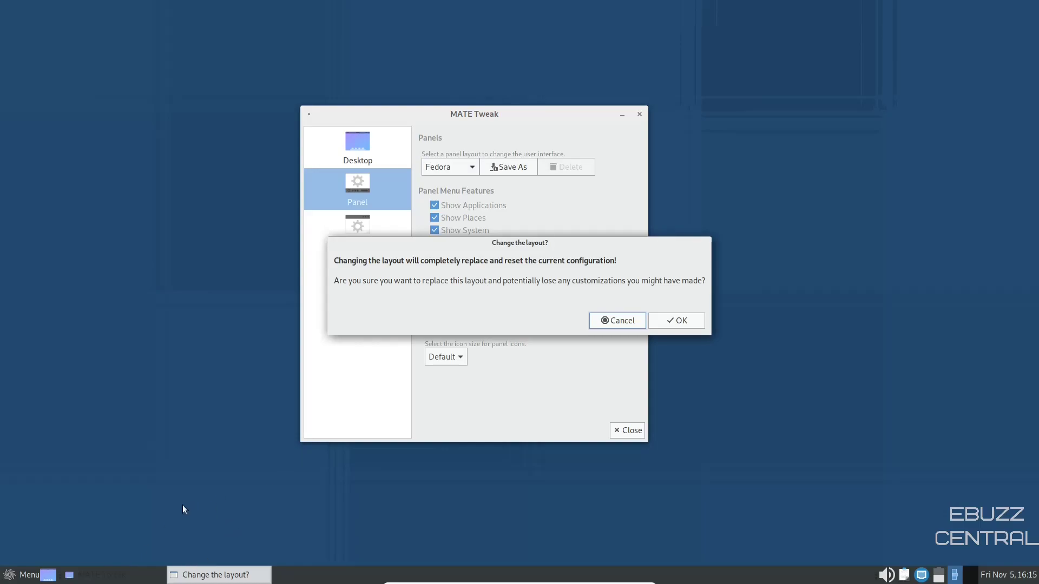
left_click(693, 320)
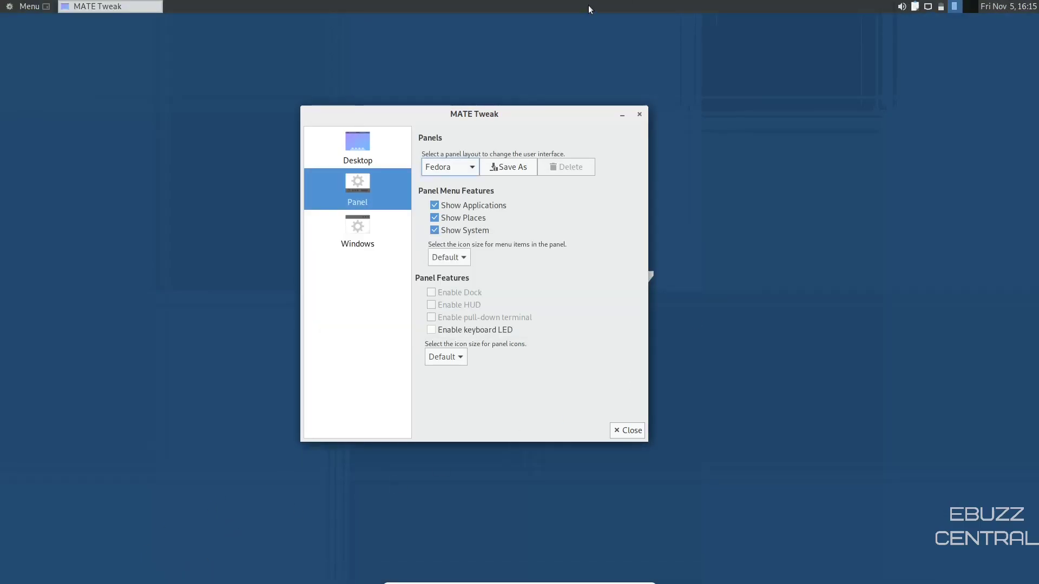
Leave window control placement at Right on the Windows page and close MATE Tweak.
left_click(362, 229)
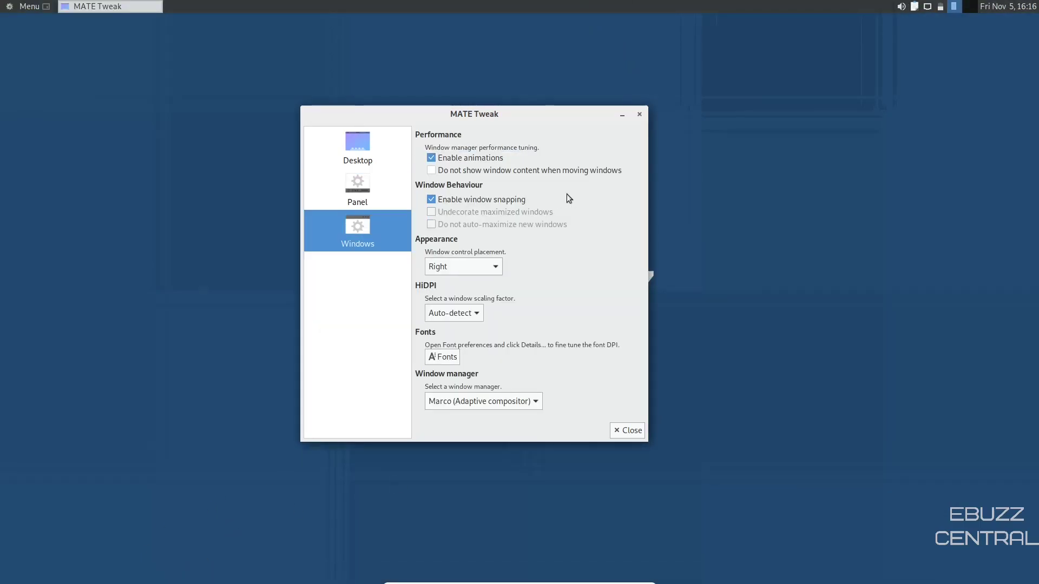
left_click(496, 268)
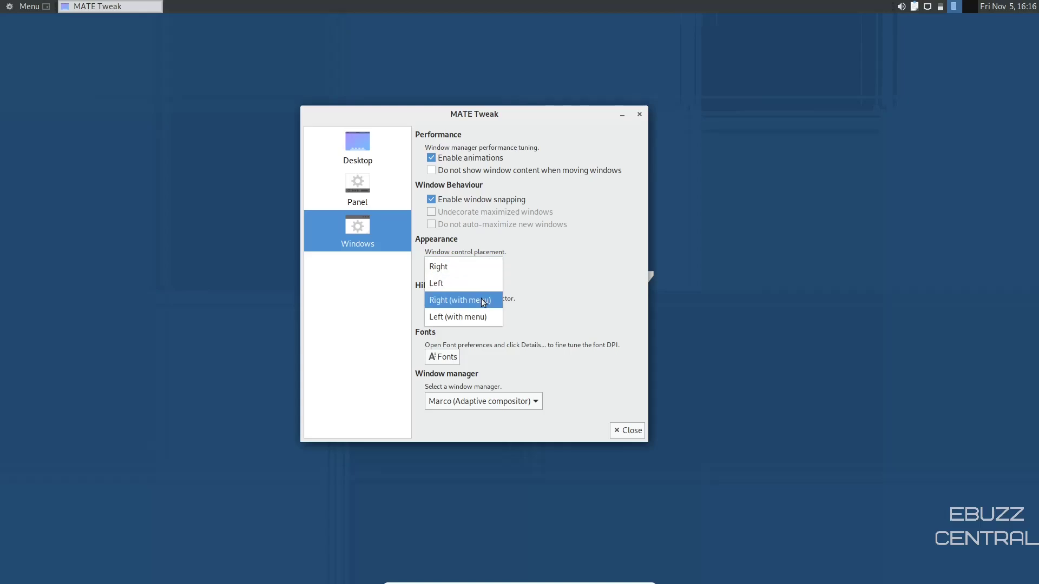
left_click(623, 256)
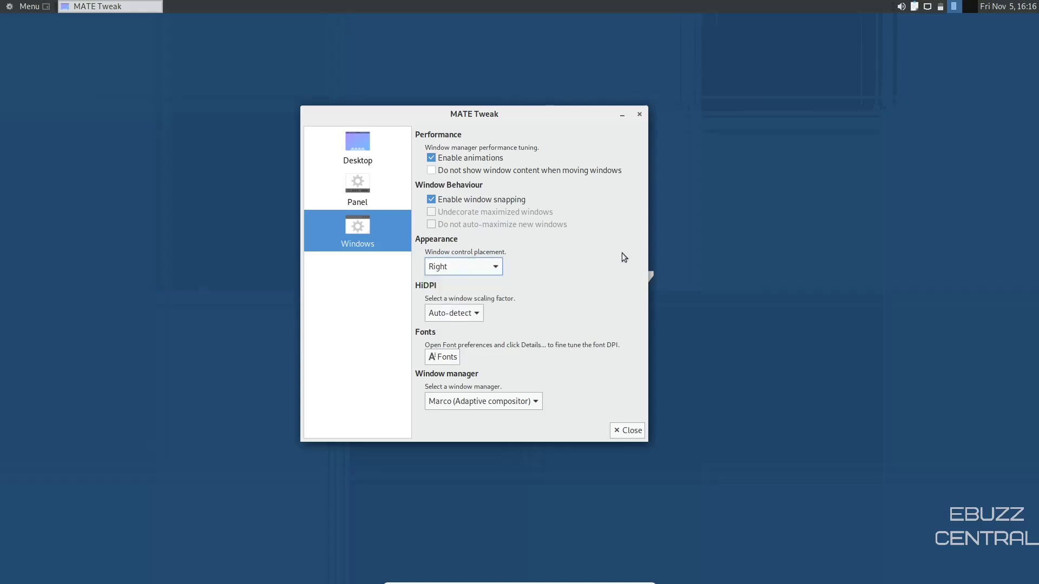
left_click(630, 436)
Search the applications menu for 'about' and open About SparkyLinux to view version 7 system details.
left_click(30, 7)
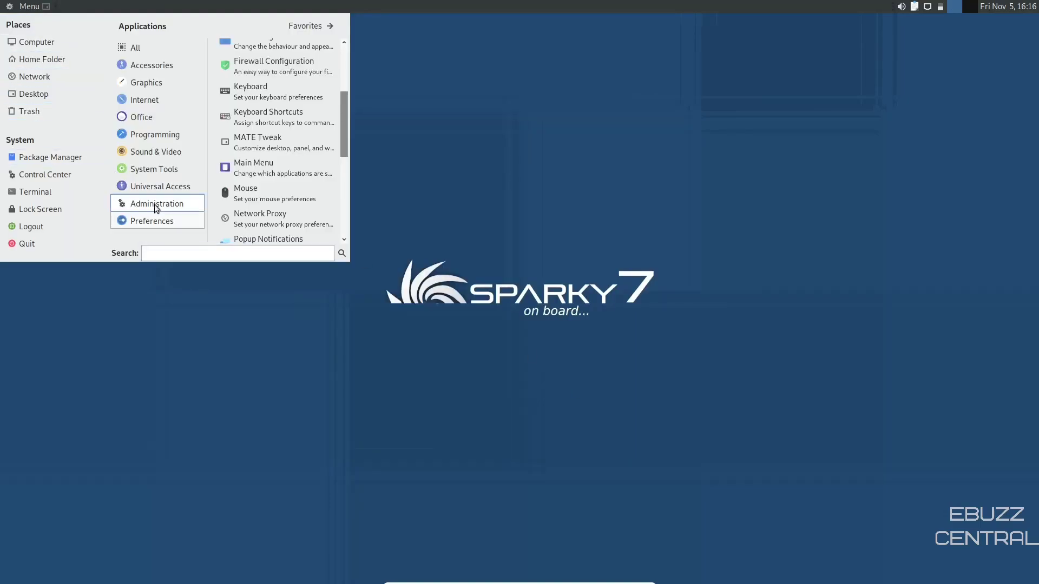
scroll(296, 156, "down", 2)
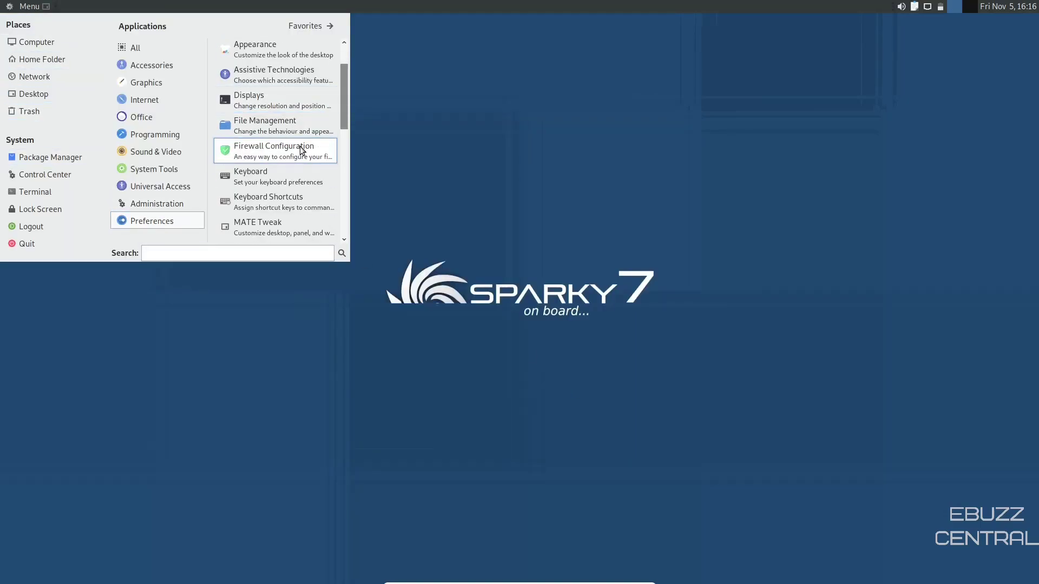
scroll(300, 153, "down", 3)
scroll(301, 154, "down", 1)
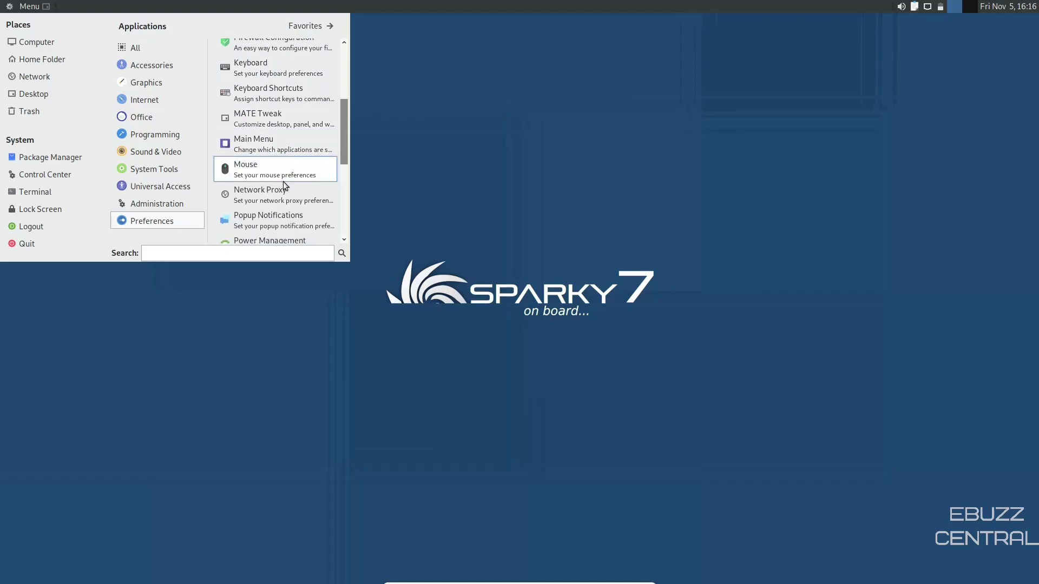
scroll(287, 186, "down", 3)
scroll(287, 198, "down", 3)
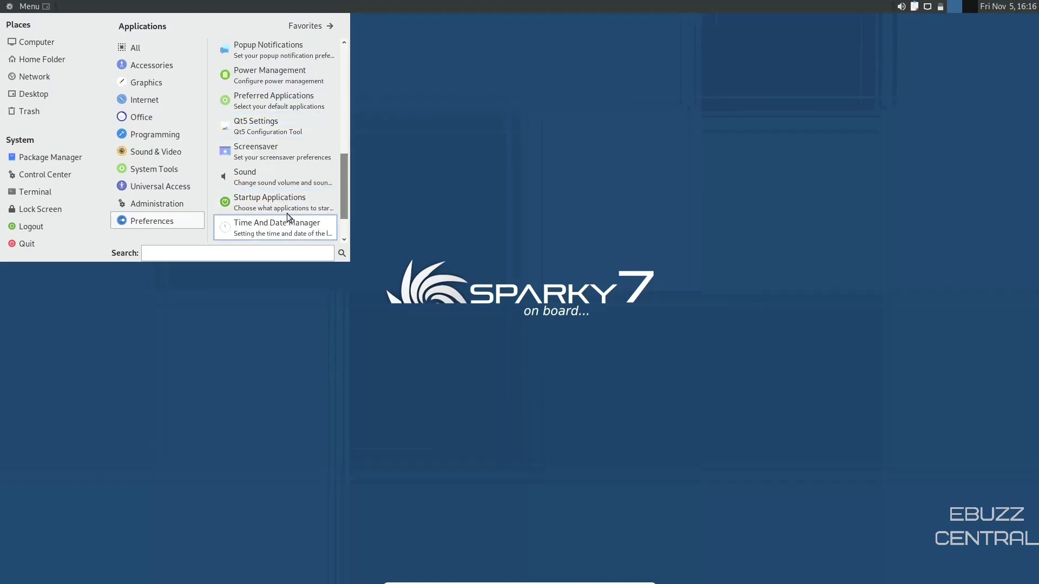
scroll(289, 208, "down", 2)
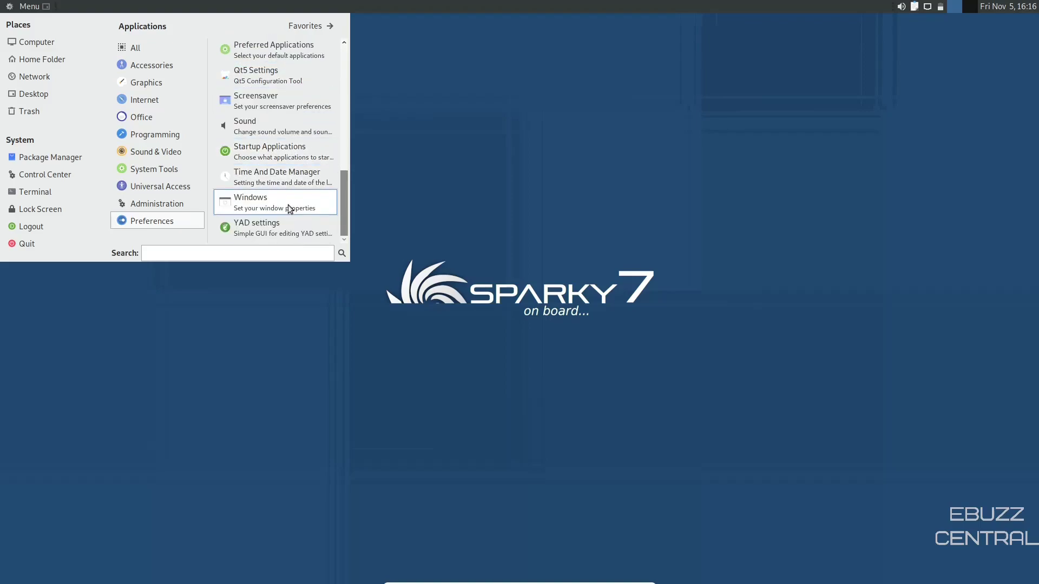
left_click(206, 253)
type("about")
left_click(267, 52)
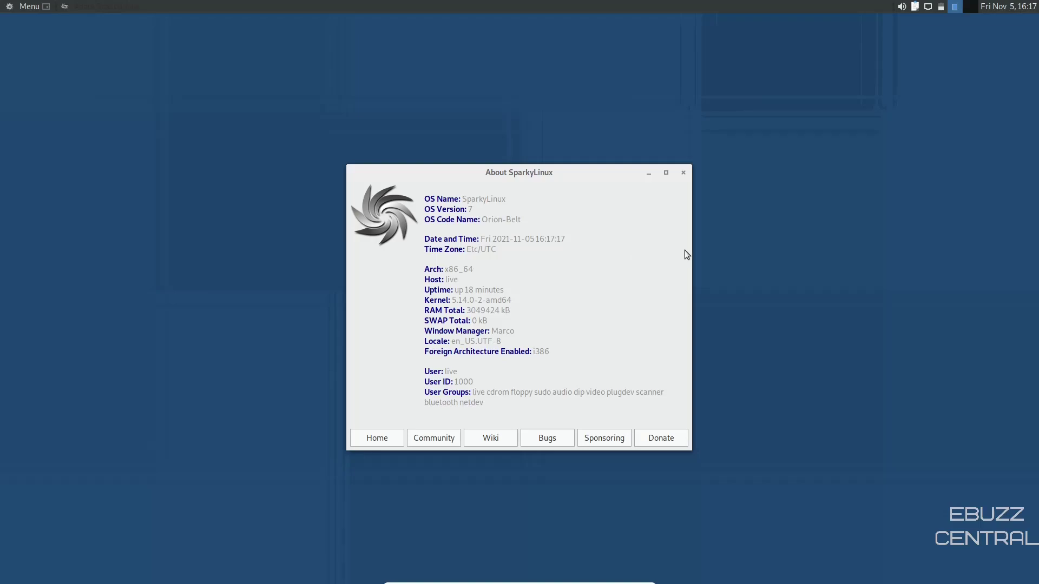
Close the About SparkyLinux window to return to the Sparky 7 desktop.
left_click(684, 174)
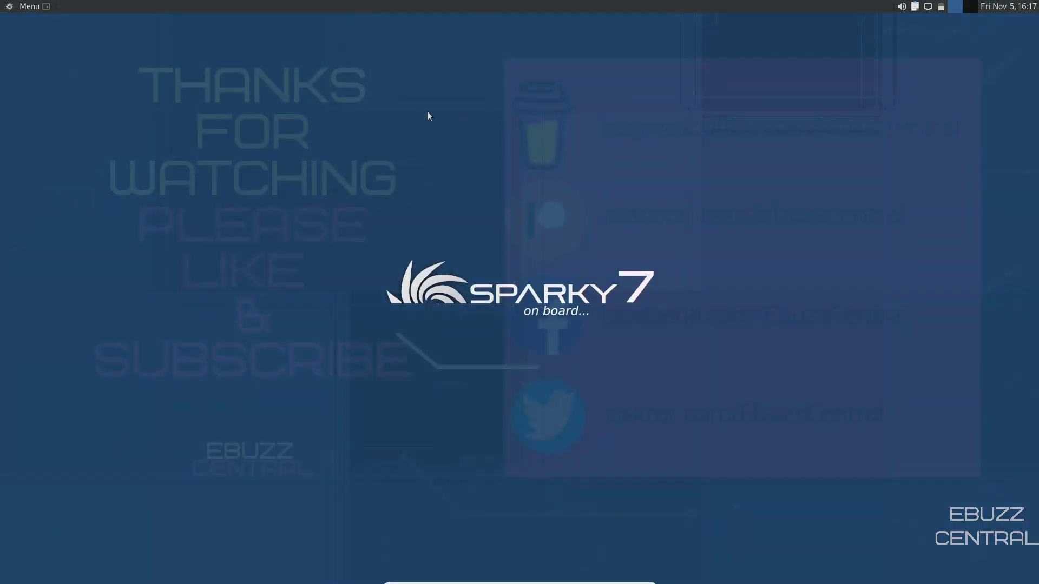